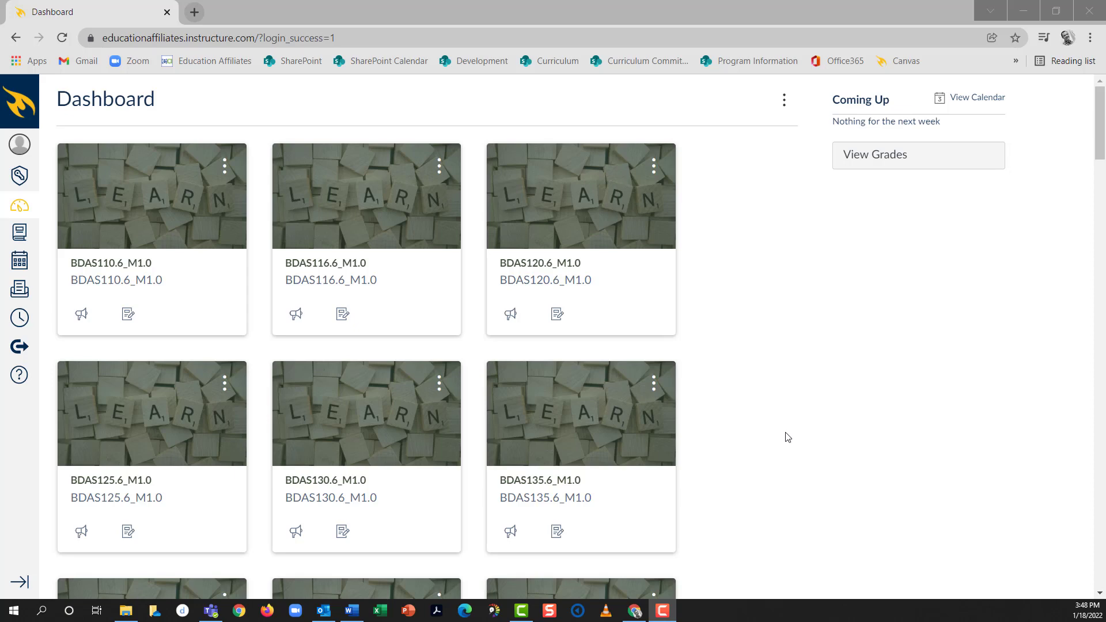
Open the BAHP217.12_M4.0 course from the dashboard and go to its Modules page
scroll(788, 437, down, 12)
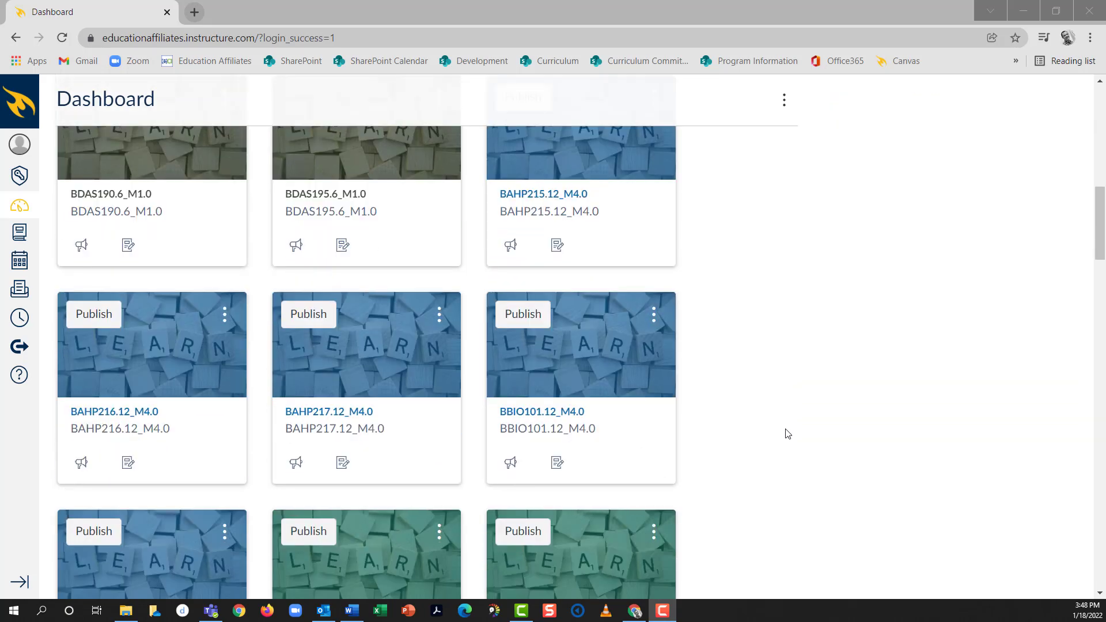
scroll(787, 434, down, 1)
click(301, 346)
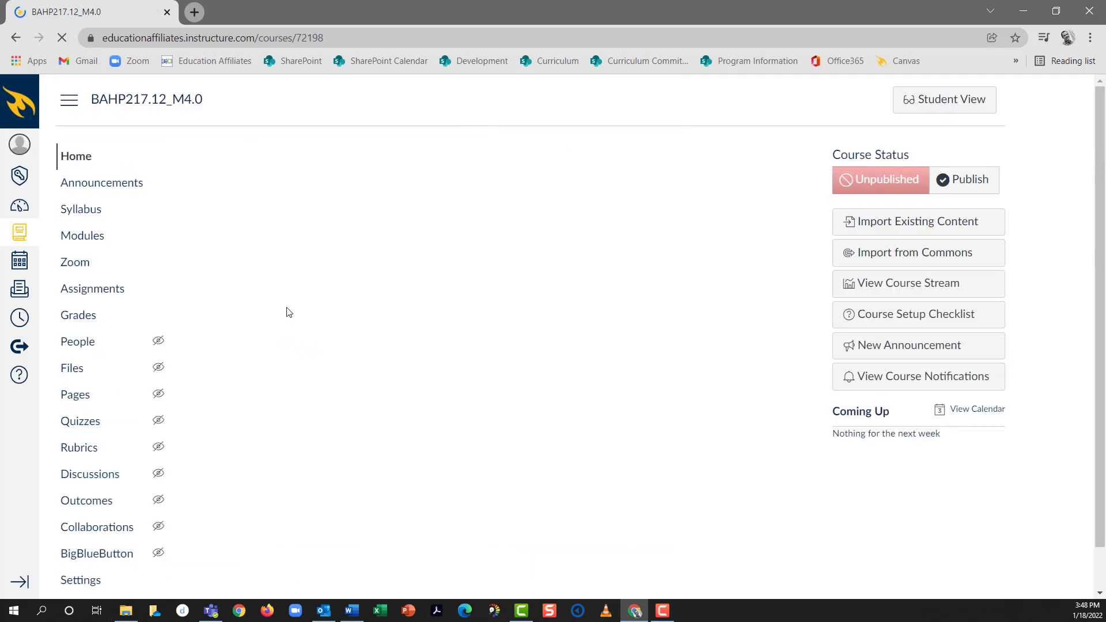
click(91, 242)
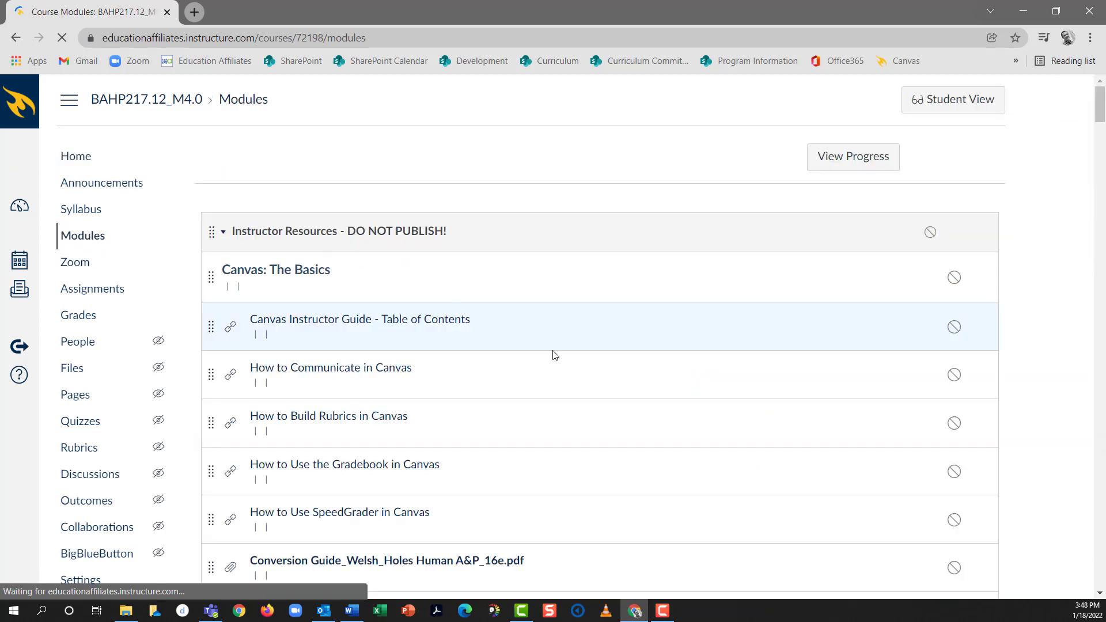
Examine the course modules from Instructor Resources through the weekly content, checking the Week 3 Quiz entry, and return to the start
scroll(548, 355, down, 6)
scroll(547, 354, down, 6)
scroll(458, 321, up, 3)
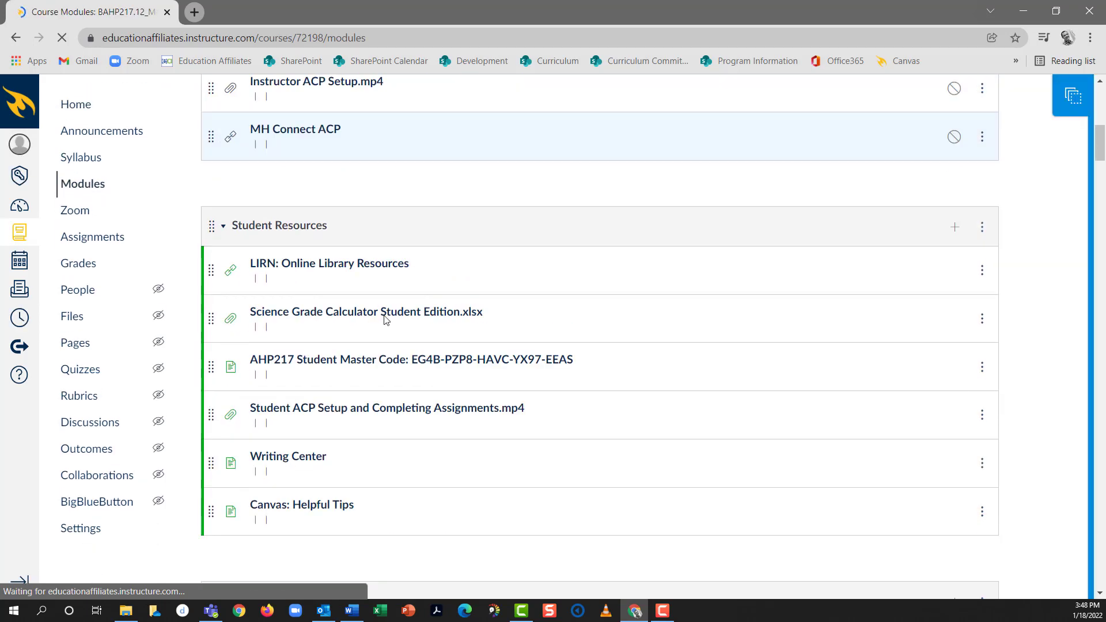
scroll(451, 338, down, 4)
scroll(403, 363, down, 4)
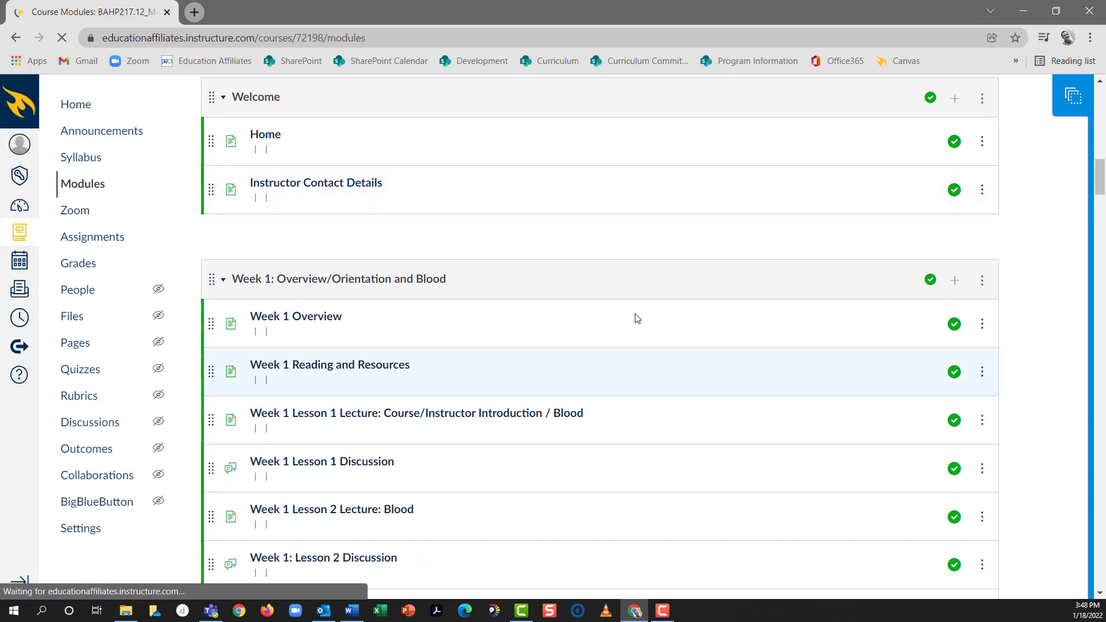
scroll(774, 333, down, 3)
scroll(758, 353, down, 13)
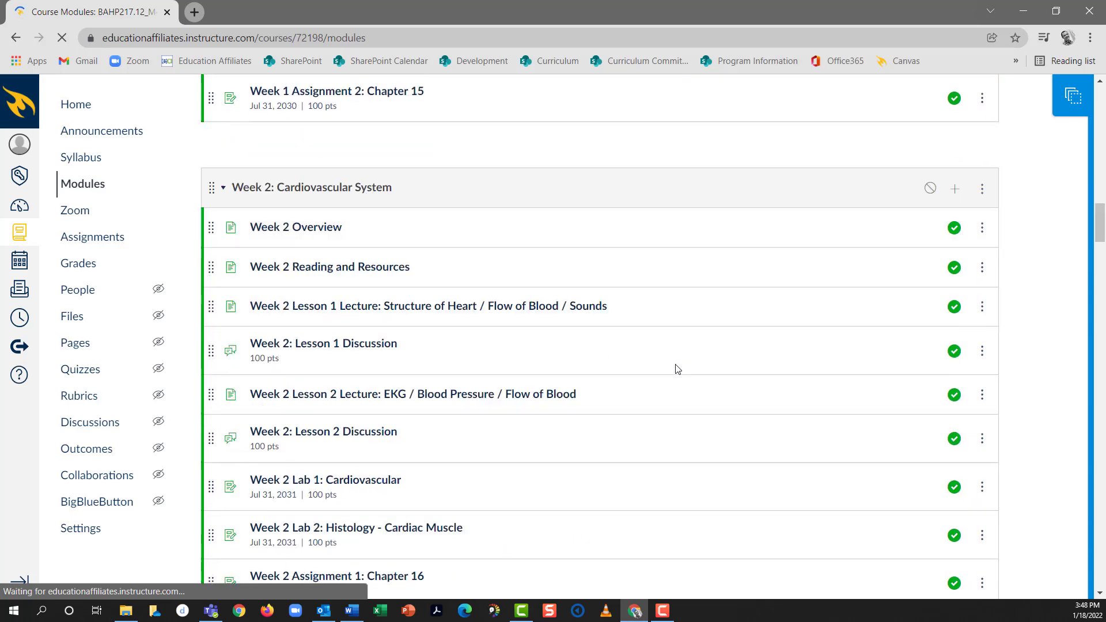
scroll(628, 403, down, 6)
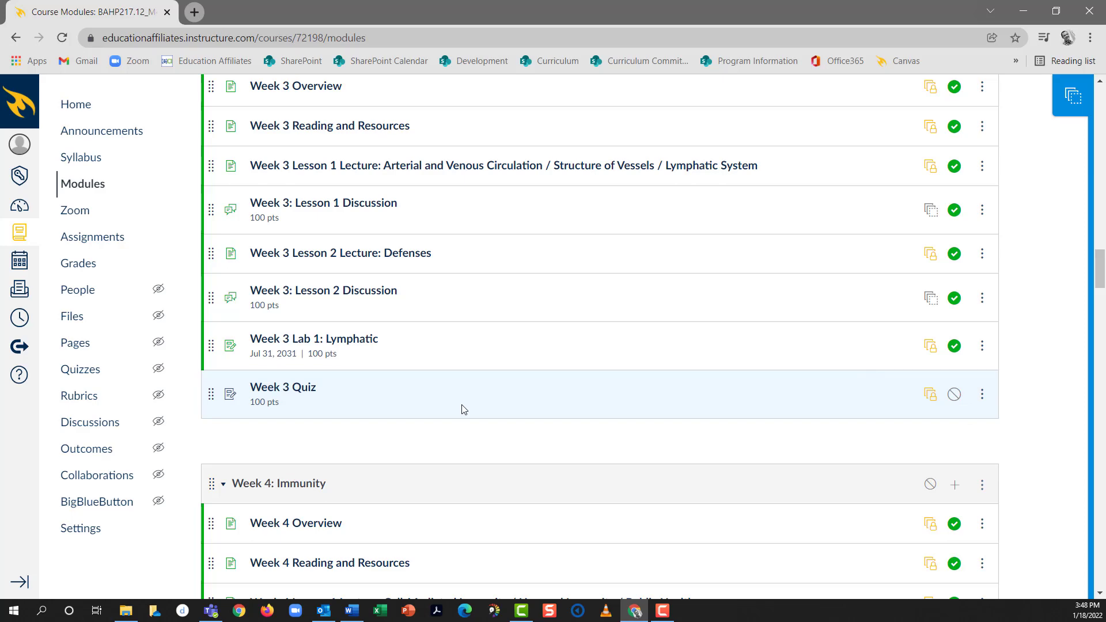
scroll(383, 305, up, 13)
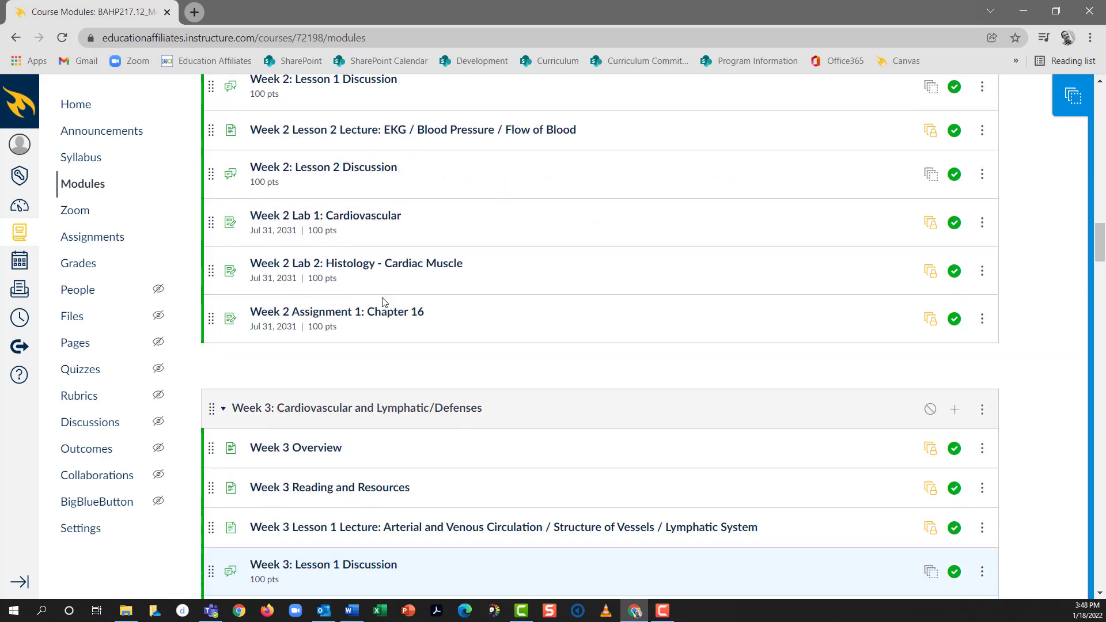
scroll(386, 298, up, 15)
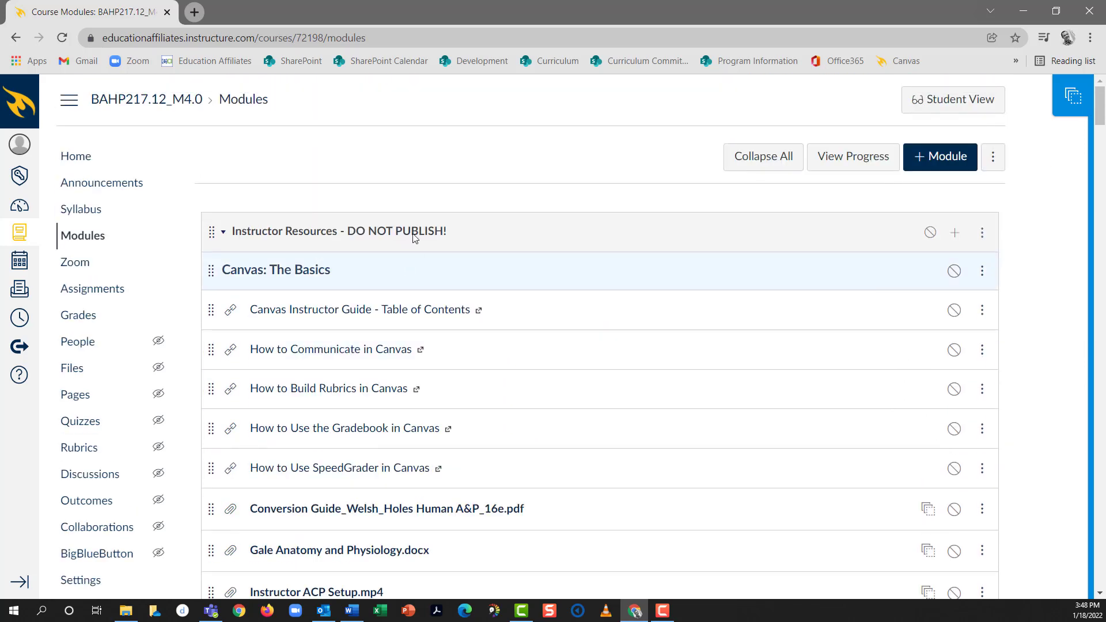
Switch to the McGraw-Hill Connect site and sign in with the saved account credentials
click(1016, 61)
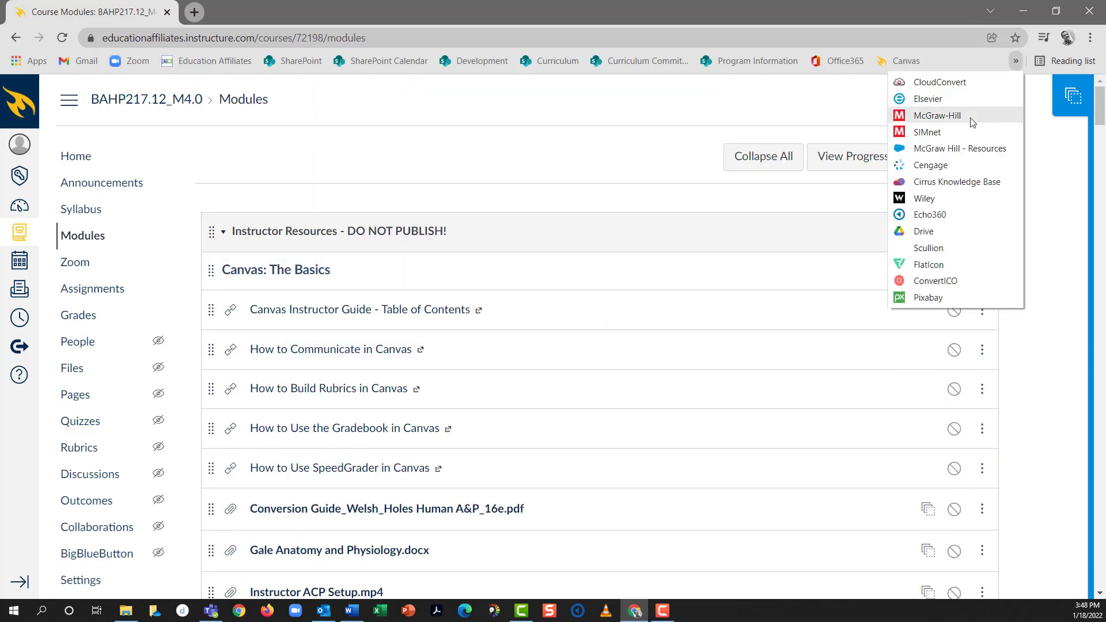
click(927, 117)
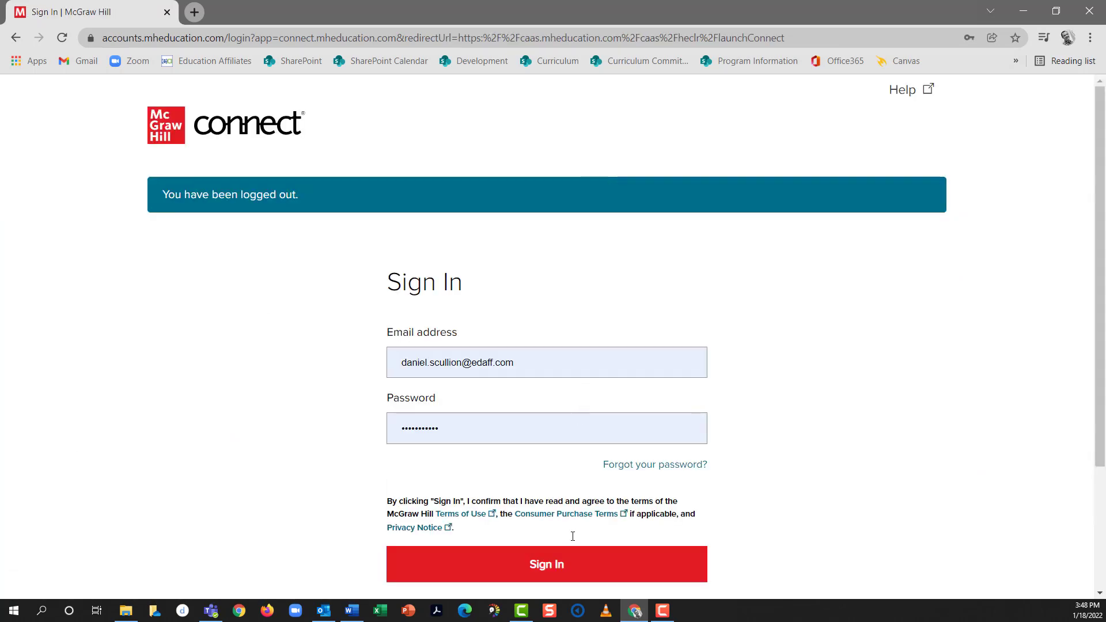
click(559, 564)
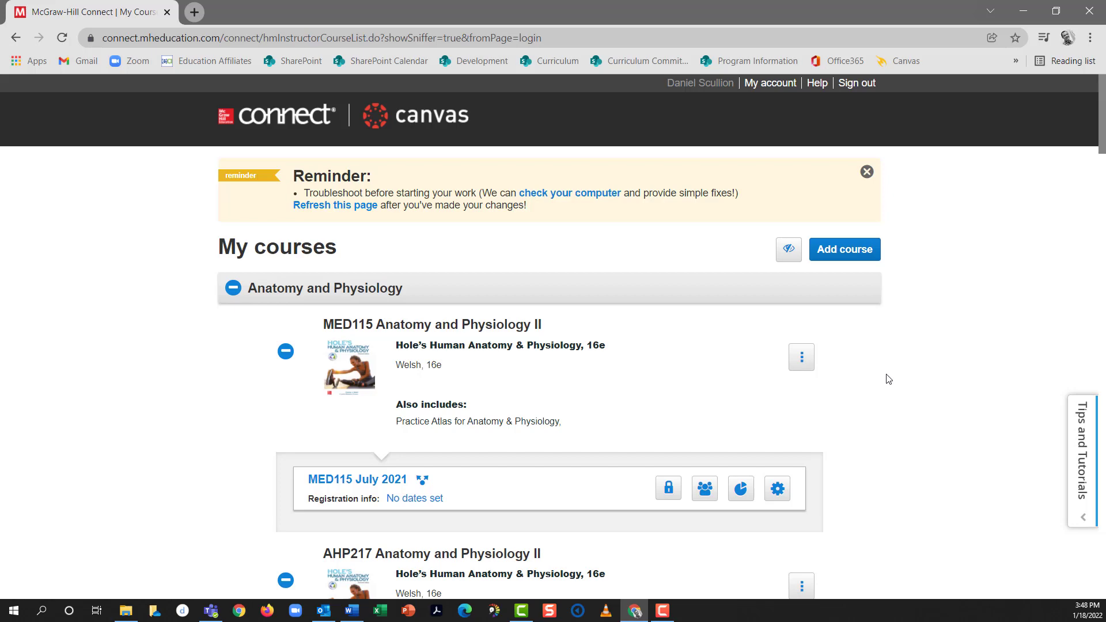
Open the AHP217 2022 section and expand its Week 3 and Week 4 assignment groups
scroll(888, 379, down, 8)
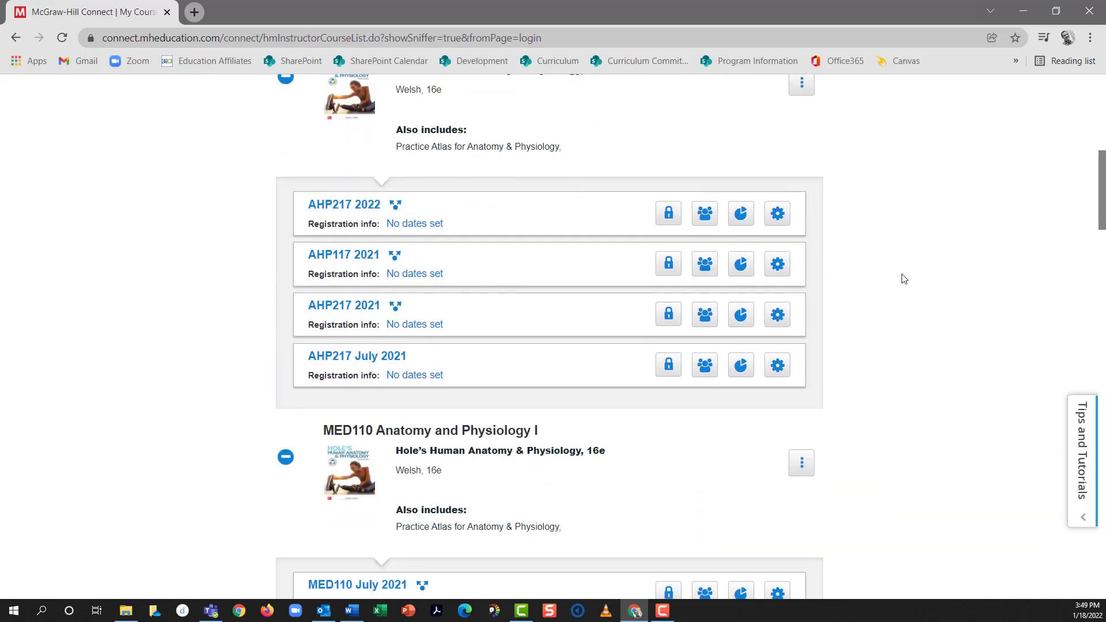
click(349, 209)
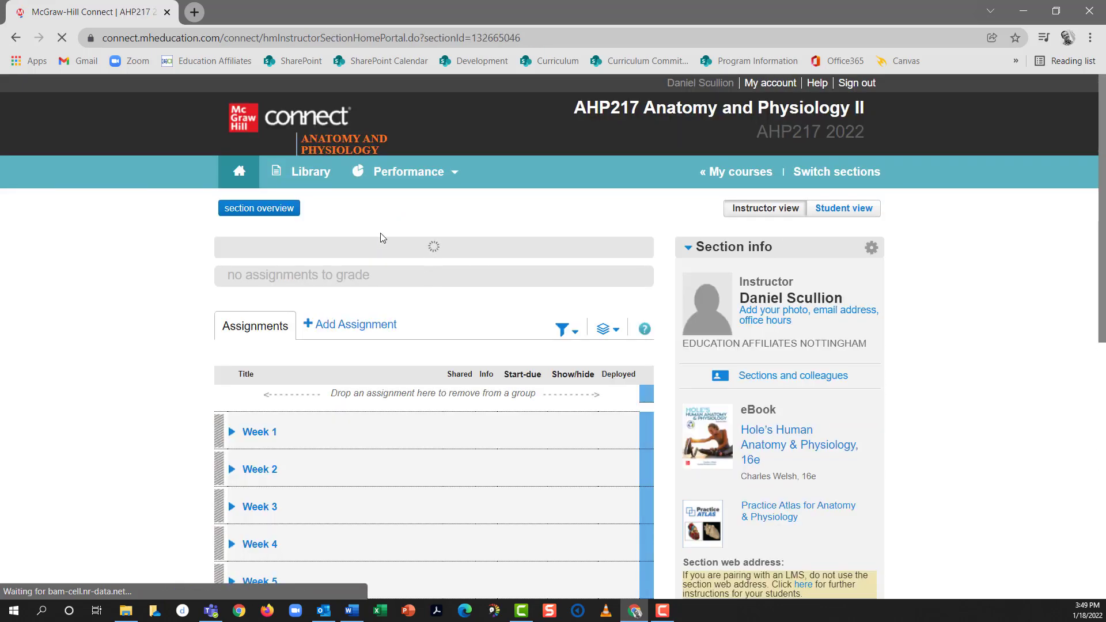
scroll(882, 353, down, 5)
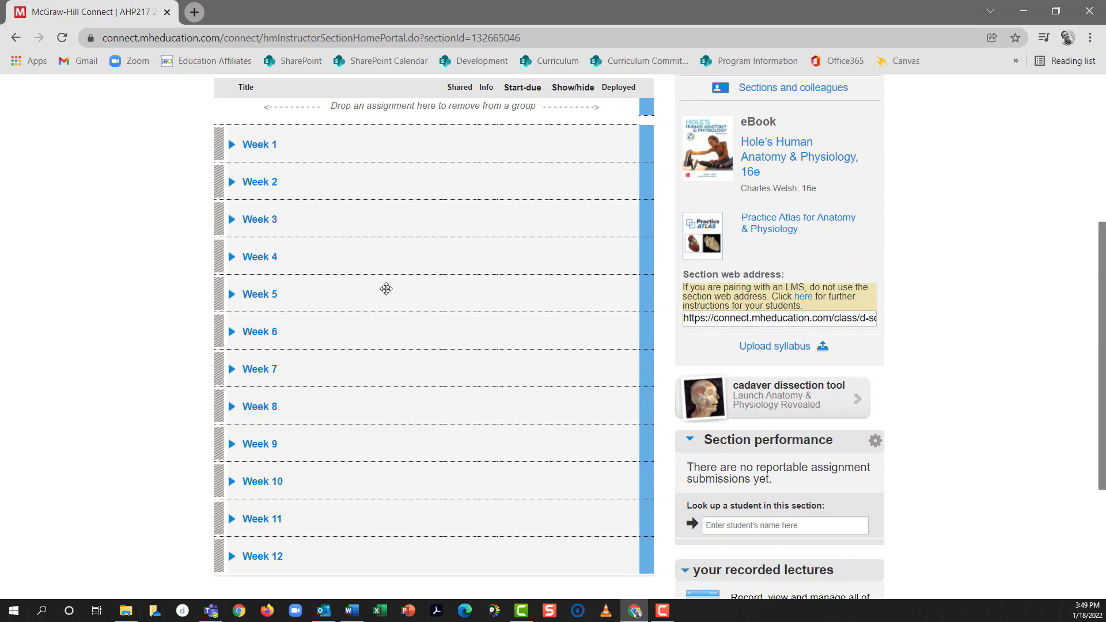
click(232, 220)
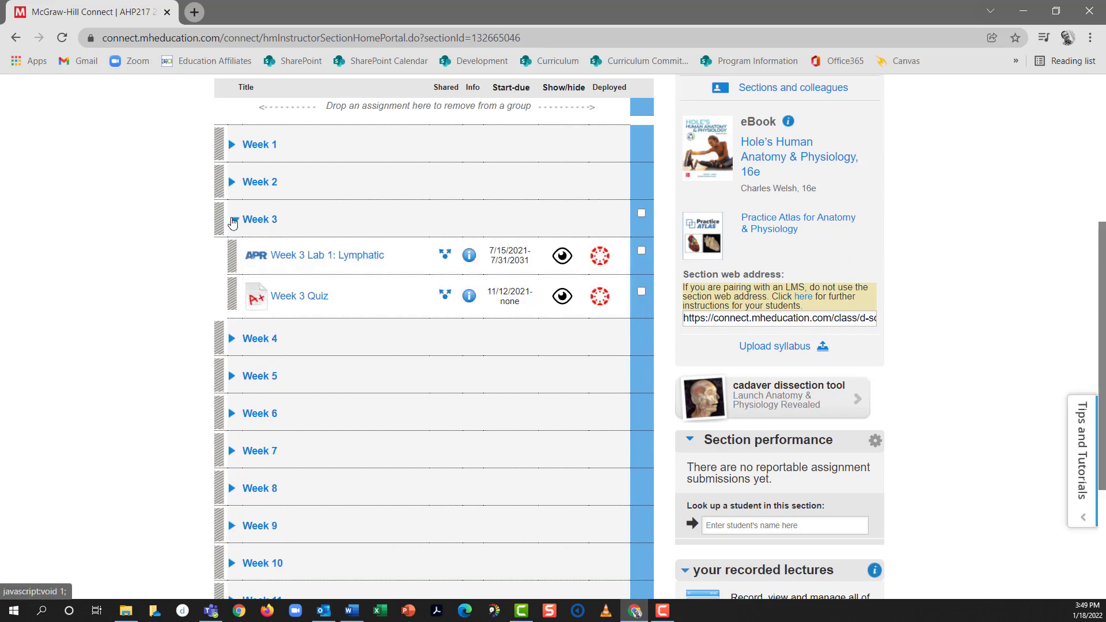
click(231, 343)
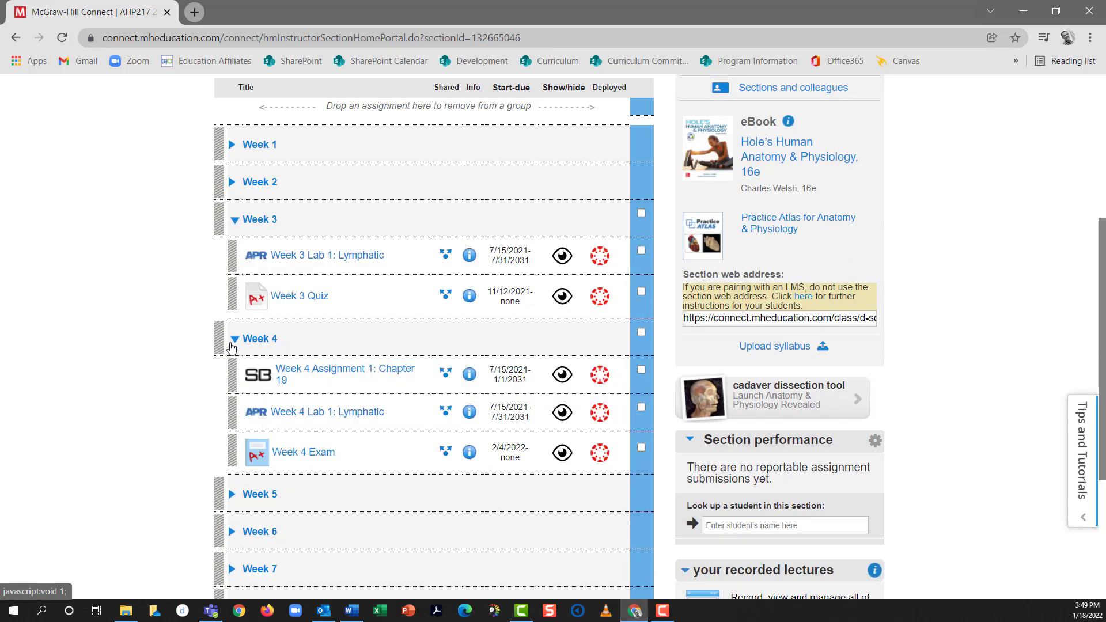
Expand the Week 7, Week 8, Week 10, Week 11 and Week 12 assignment groups to view their quizzes and exams
scroll(233, 350, down, 4)
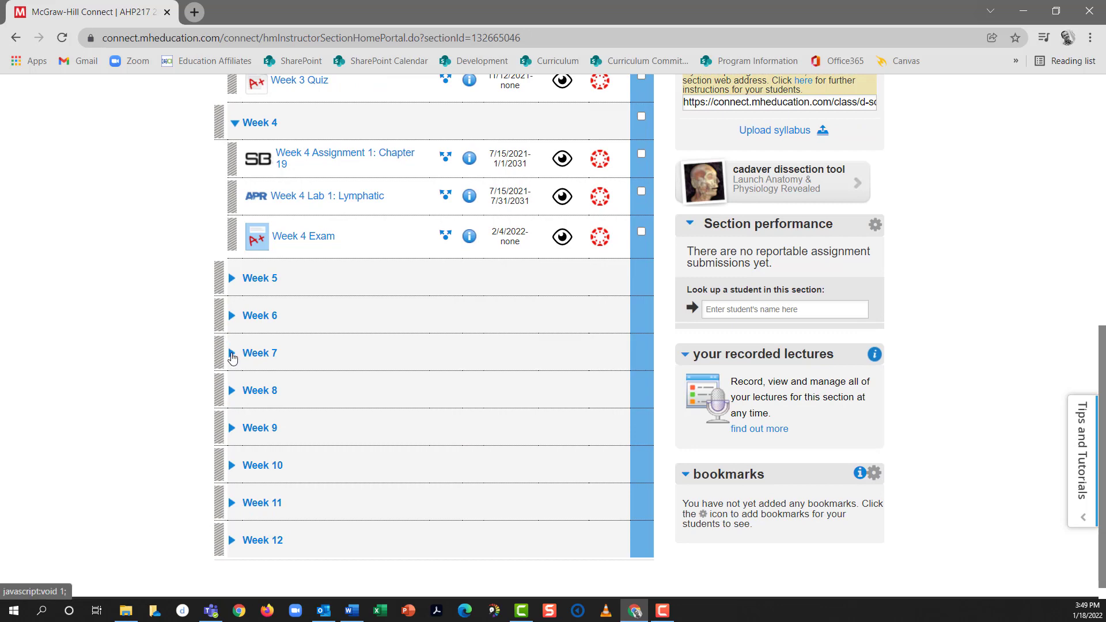
click(232, 354)
scroll(232, 360, down, 3)
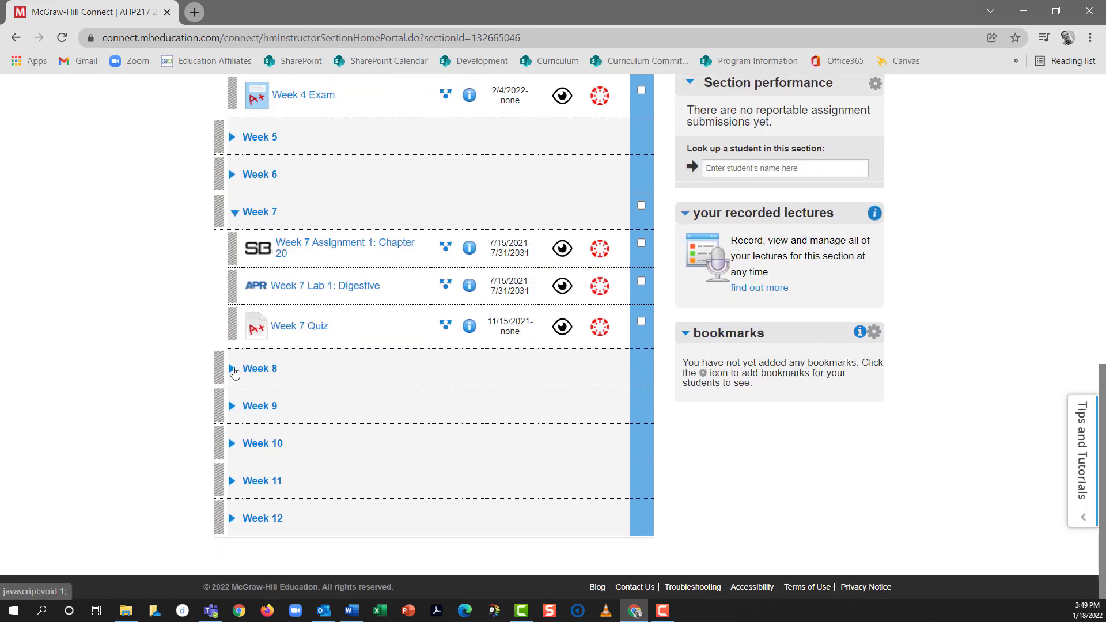
click(233, 369)
scroll(235, 369, down, 3)
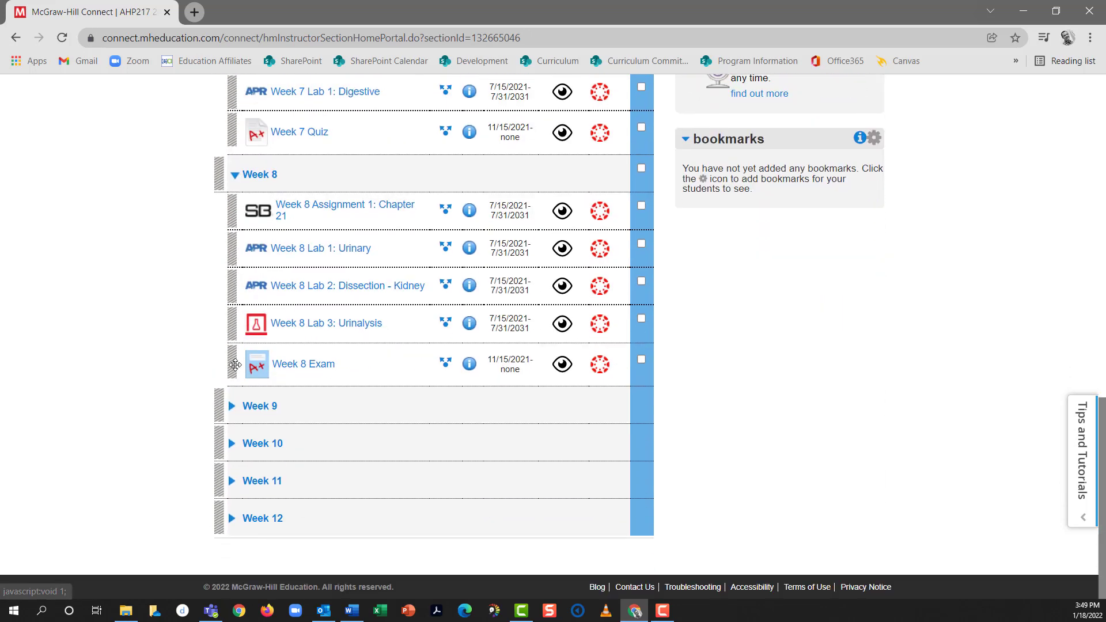
click(232, 444)
scroll(233, 446, down, 2)
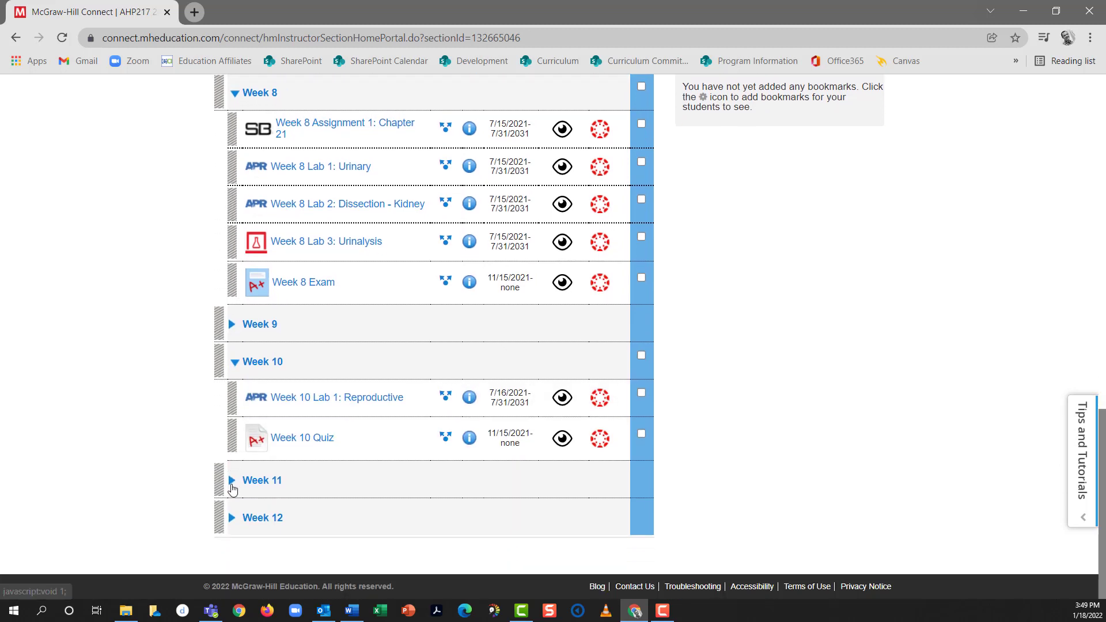
click(232, 487)
scroll(232, 490, down, 2)
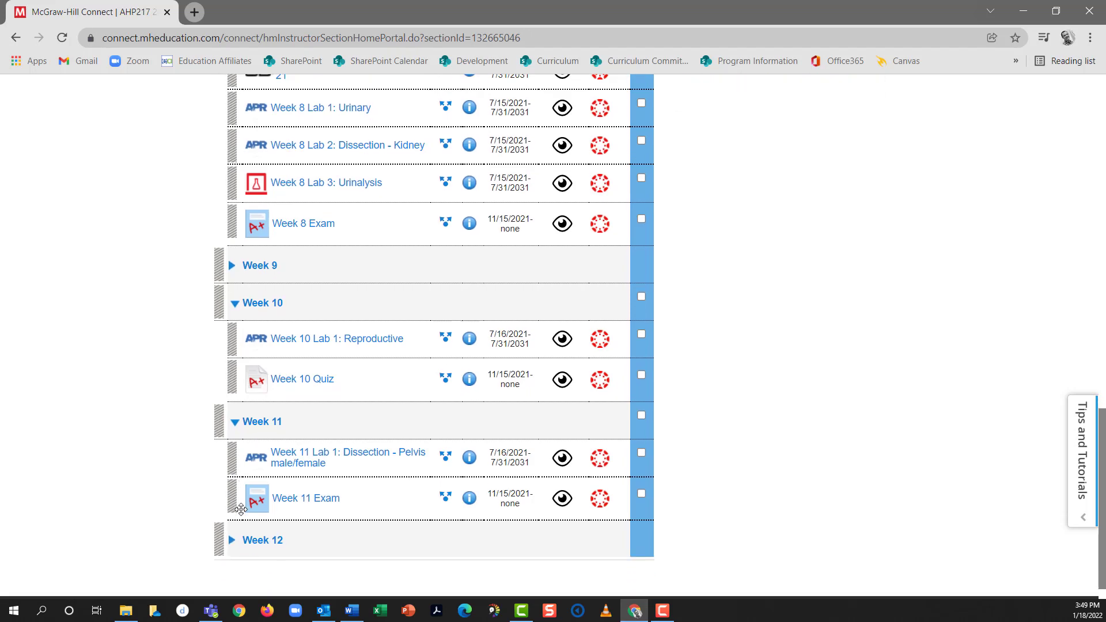
click(231, 520)
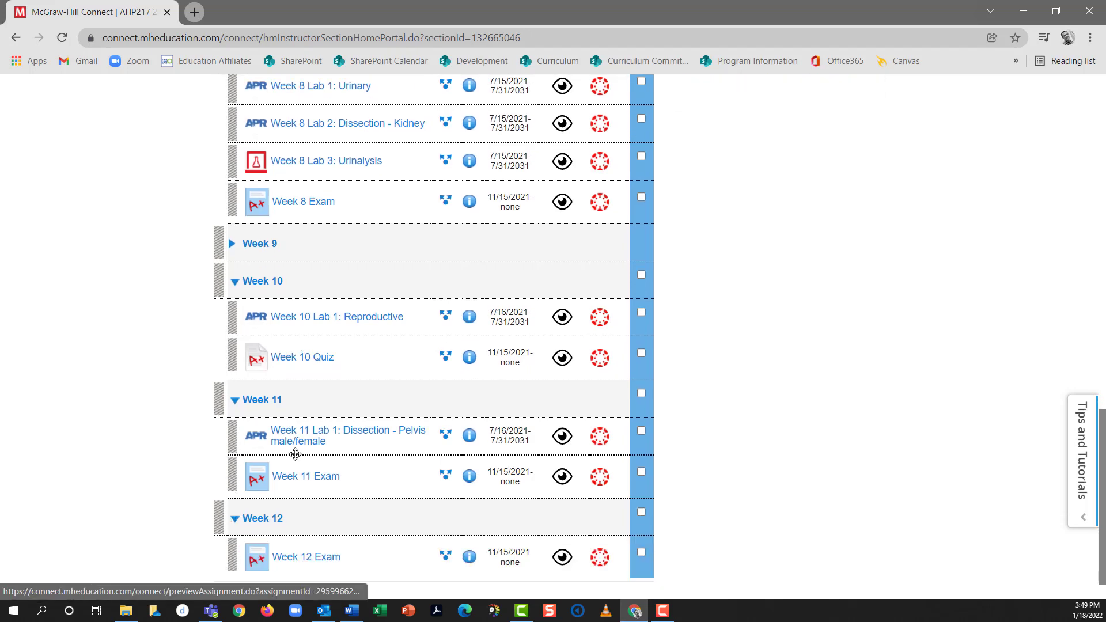
Open the Week 7 Quiz and start editing the assignment
scroll(345, 363, up, 8)
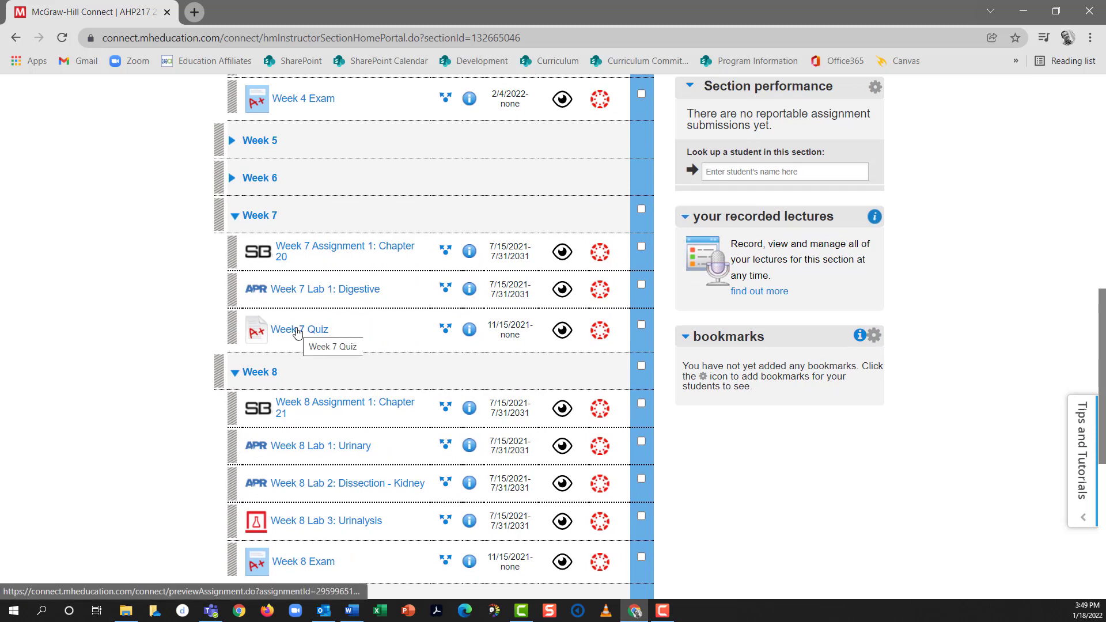
click(298, 332)
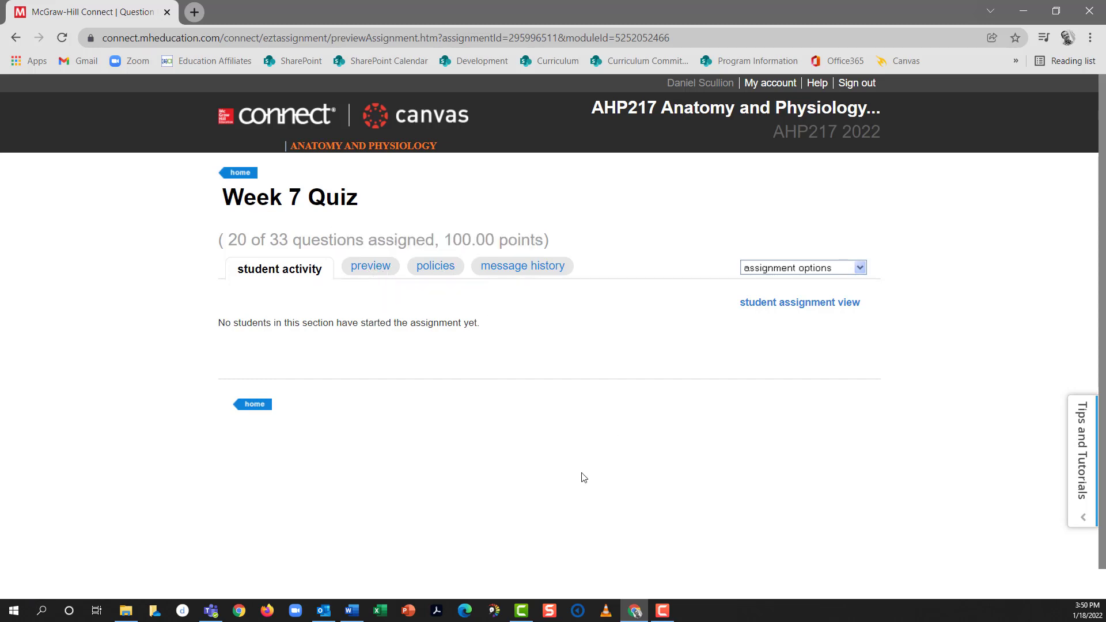
click(794, 269)
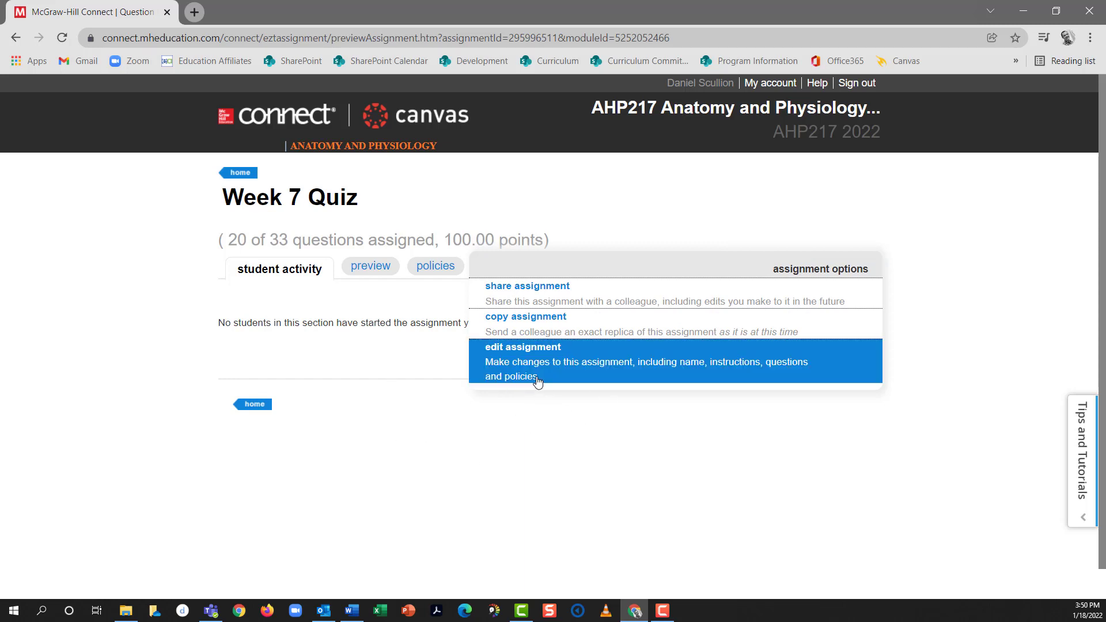
click(523, 347)
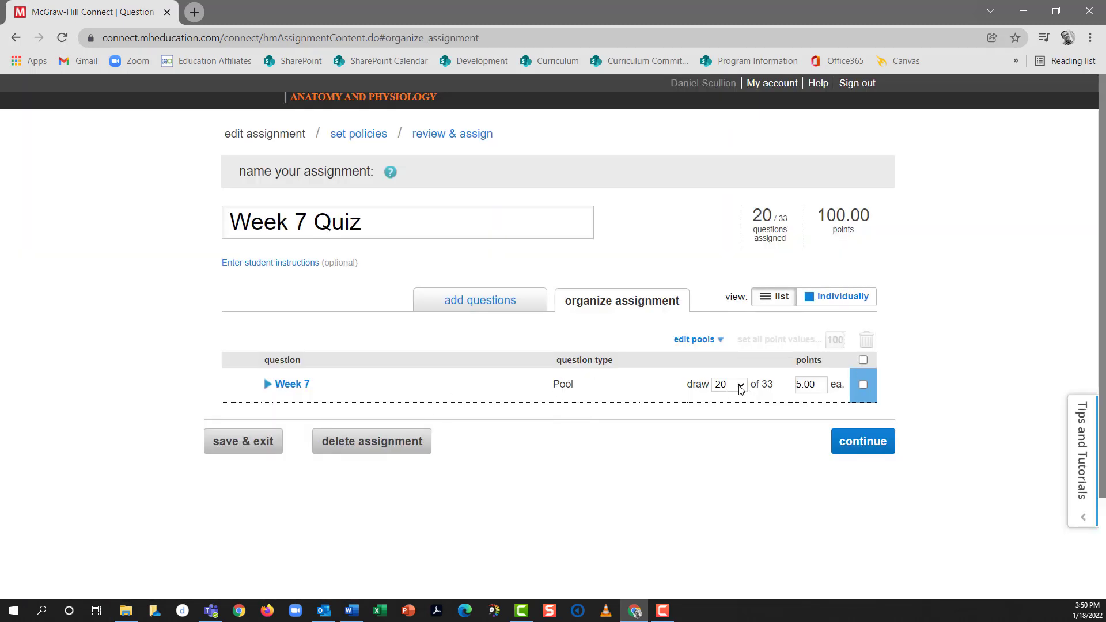
Expand the Week 7 question pool, look through all its questions and their types, and collapse the pool
click(263, 385)
scroll(403, 420, down, 2)
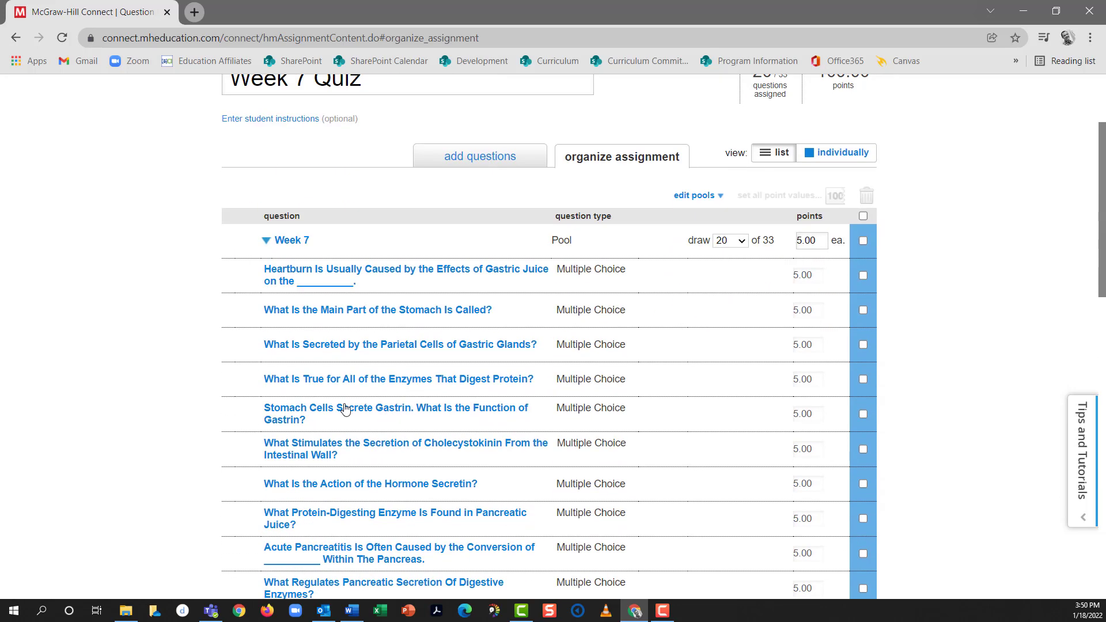
scroll(345, 408, down, 3)
scroll(280, 173, up, 2)
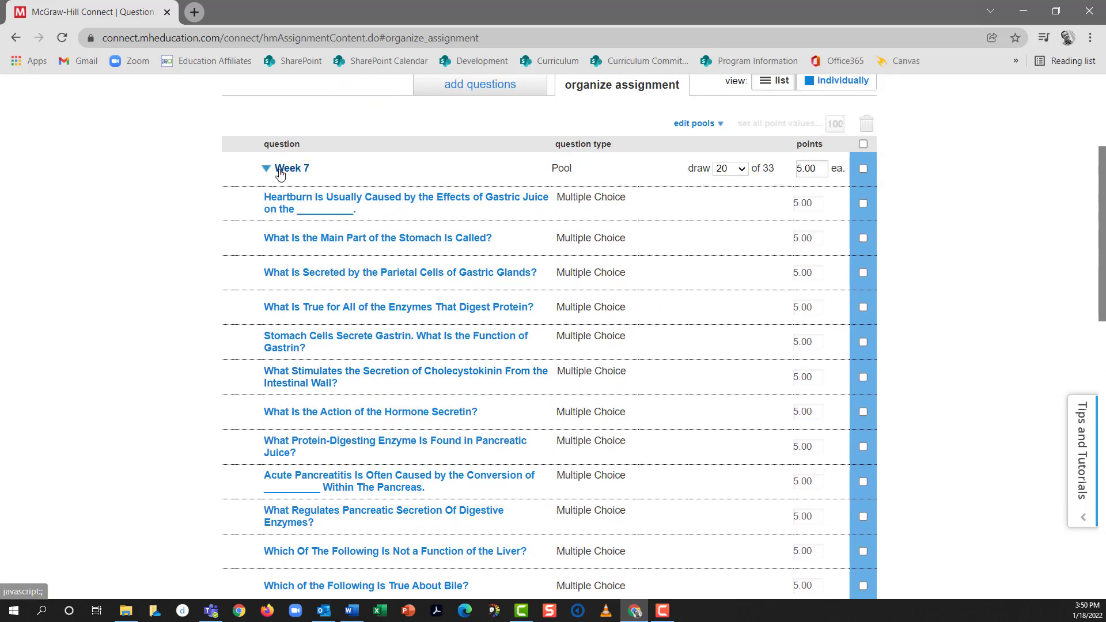
scroll(338, 240, down, 12)
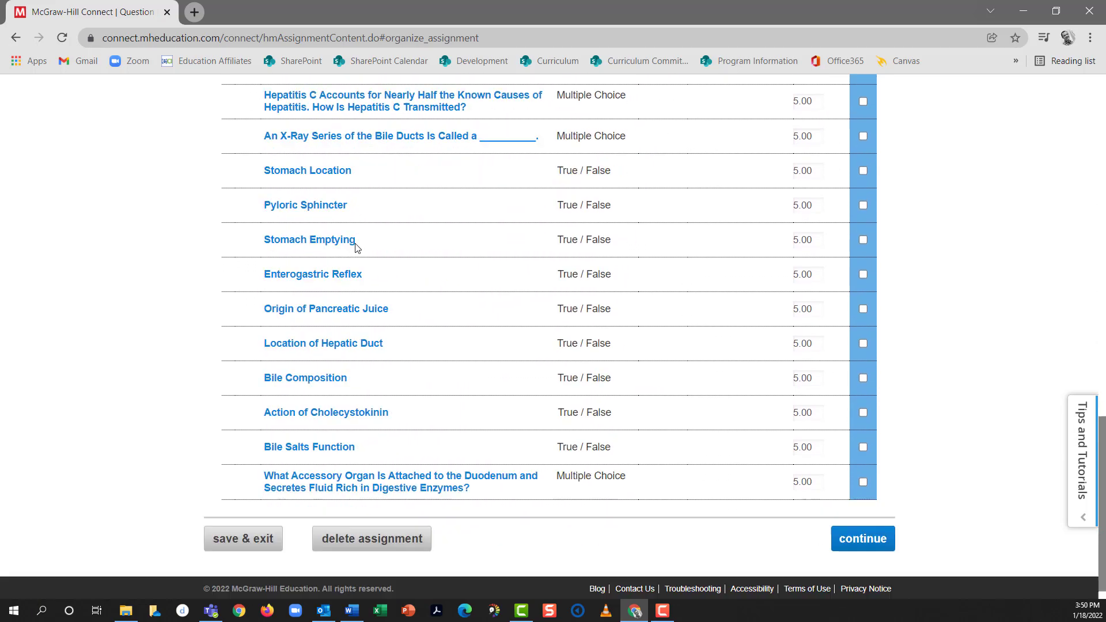
scroll(392, 415, up, 12)
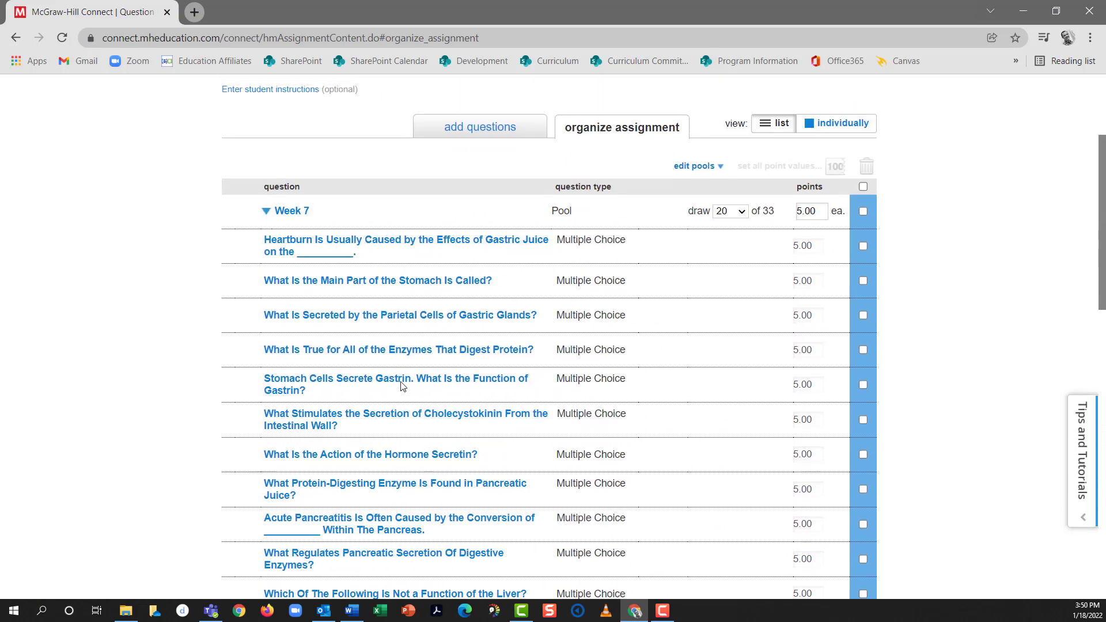
scroll(401, 386, up, 3)
scroll(366, 410, down, 2)
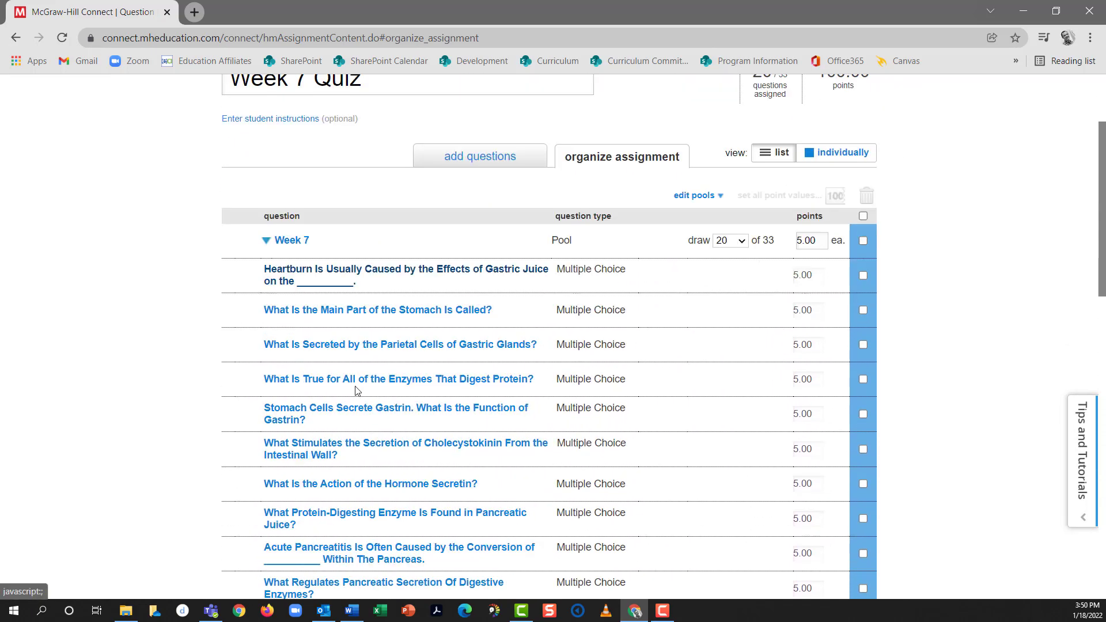
click(264, 244)
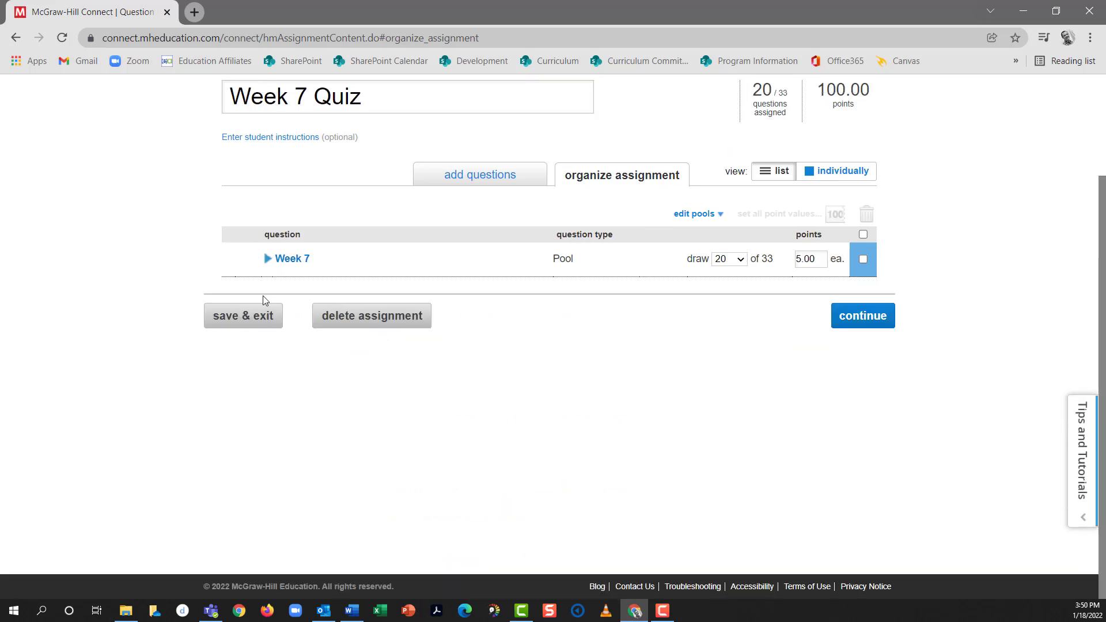
Expand the Week 7 pool again and view the question "What Is the Main Part of the Stomach Is Called?" individually
click(268, 260)
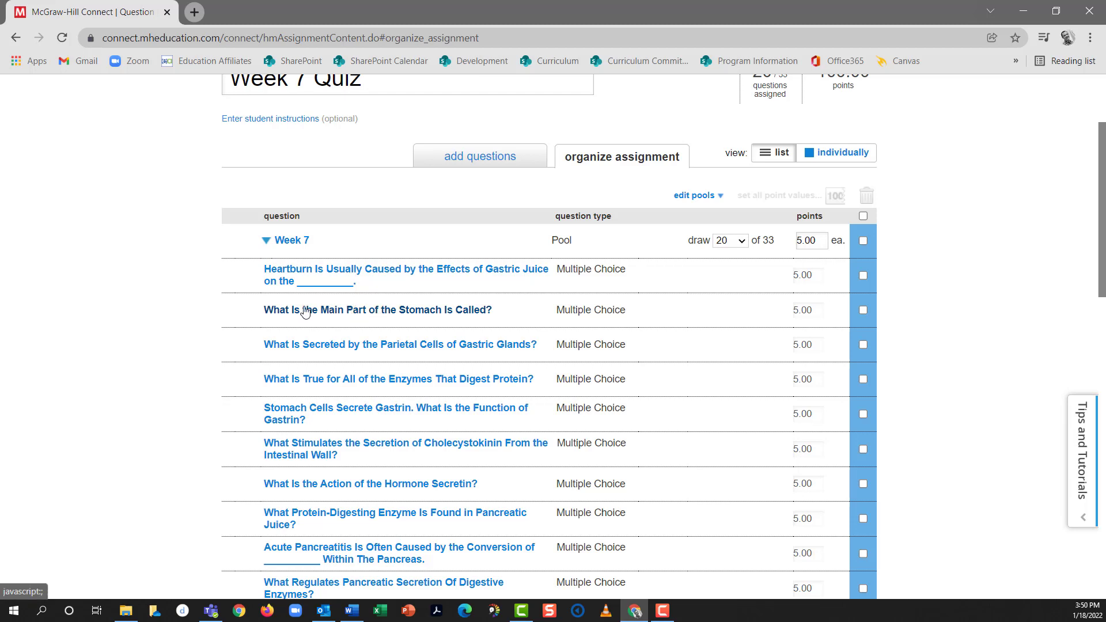
click(447, 313)
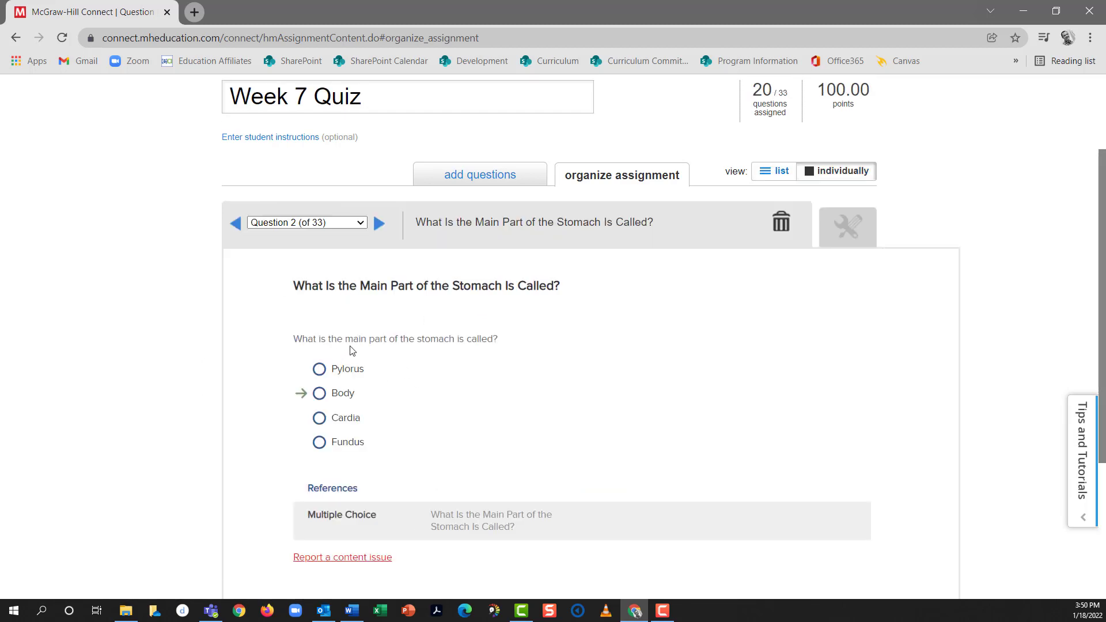
Look over the stomach question and its answer options, and continue to the Week 7 Quiz policy settings
scroll(450, 353, down, 1)
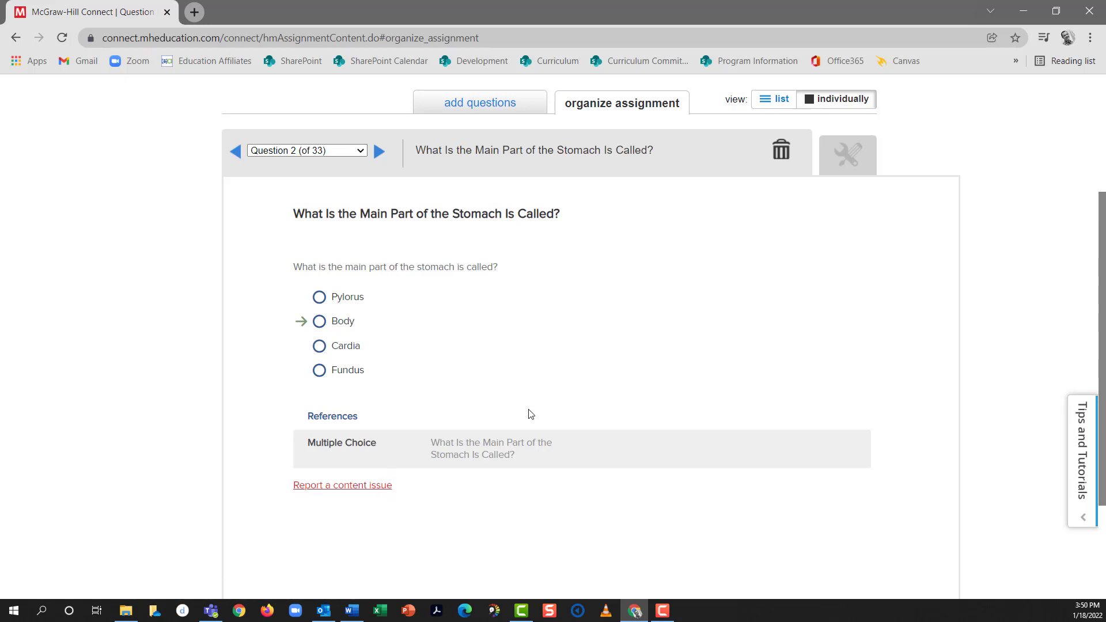
scroll(565, 465, down, 3)
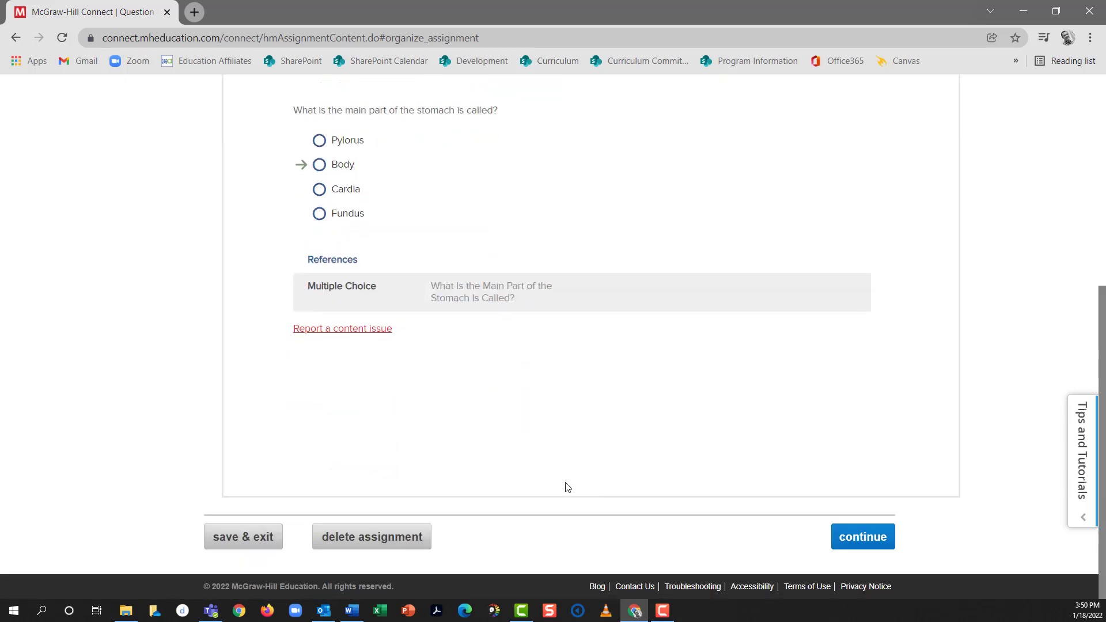
scroll(645, 499, up, 7)
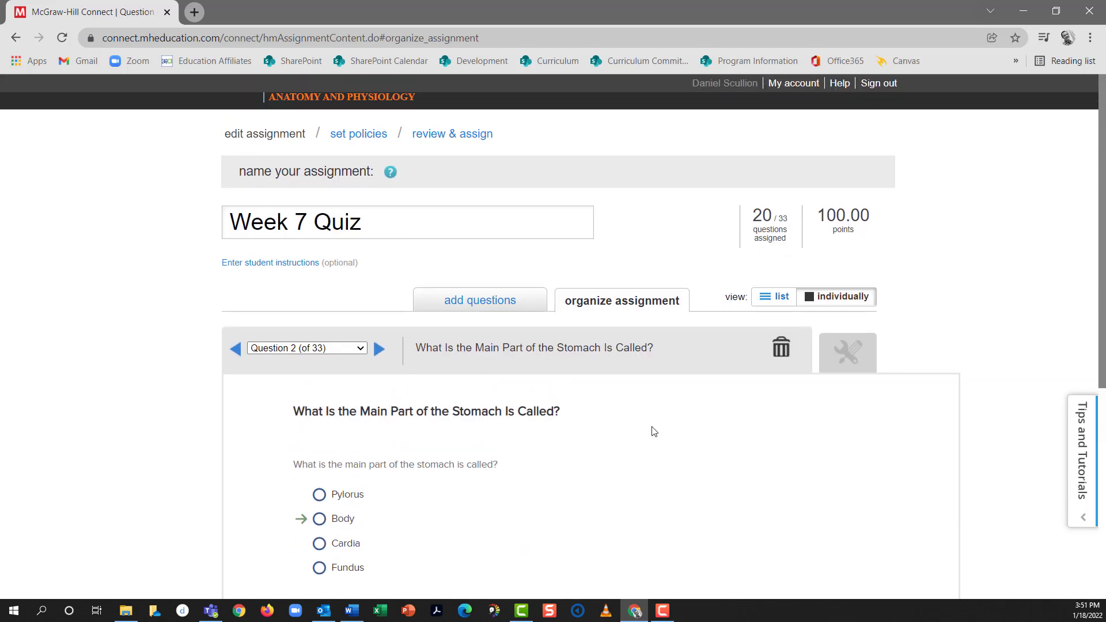
scroll(654, 431, down, 7)
click(845, 537)
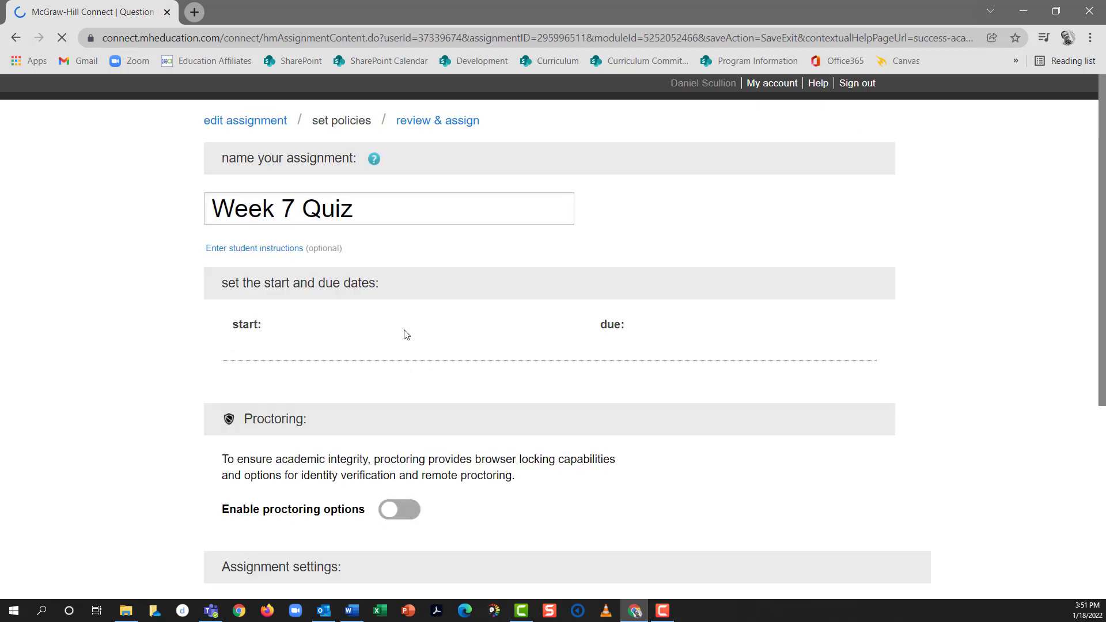
Look over the Week 7 Quiz dates and proctoring options, and open the start date and time for editing
scroll(392, 327, down, 1)
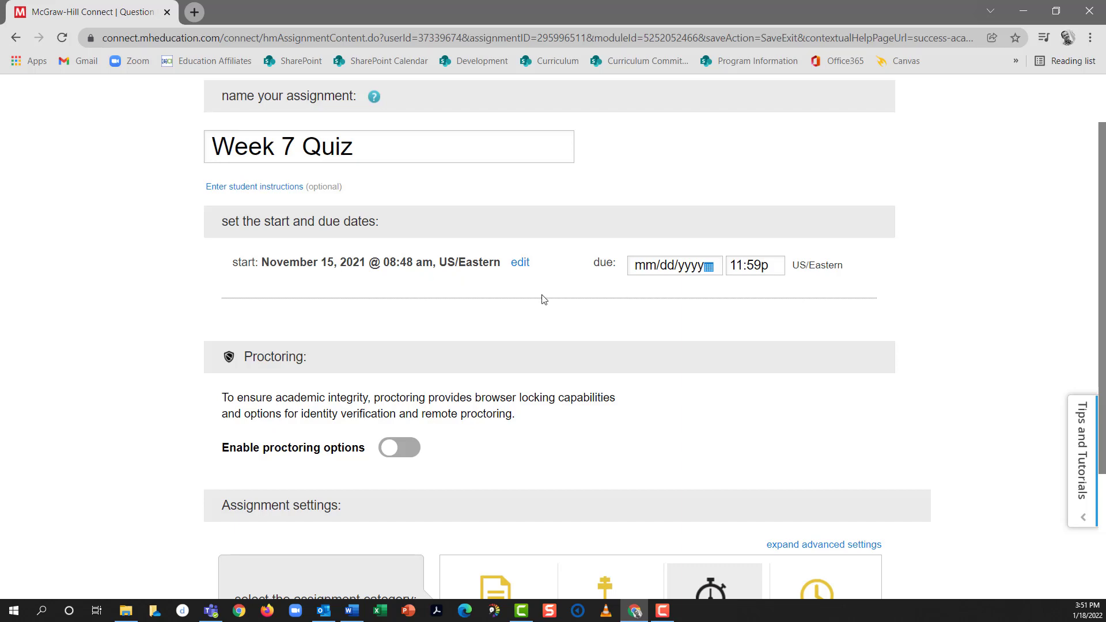
scroll(627, 363, down, 1)
scroll(627, 363, down, 3)
scroll(516, 213, up, 3)
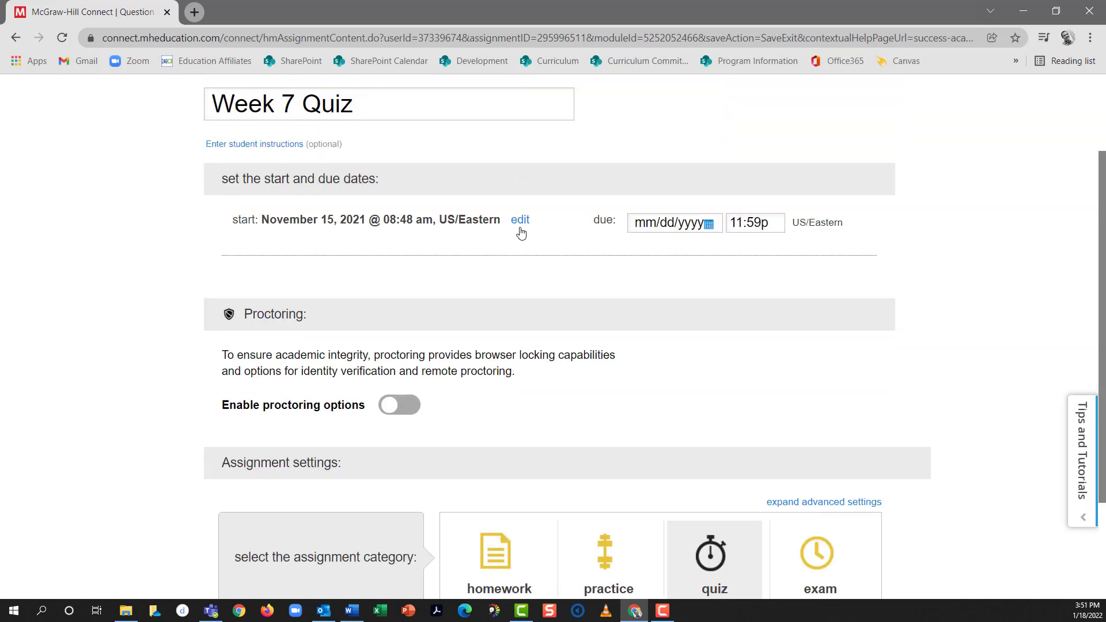
click(520, 223)
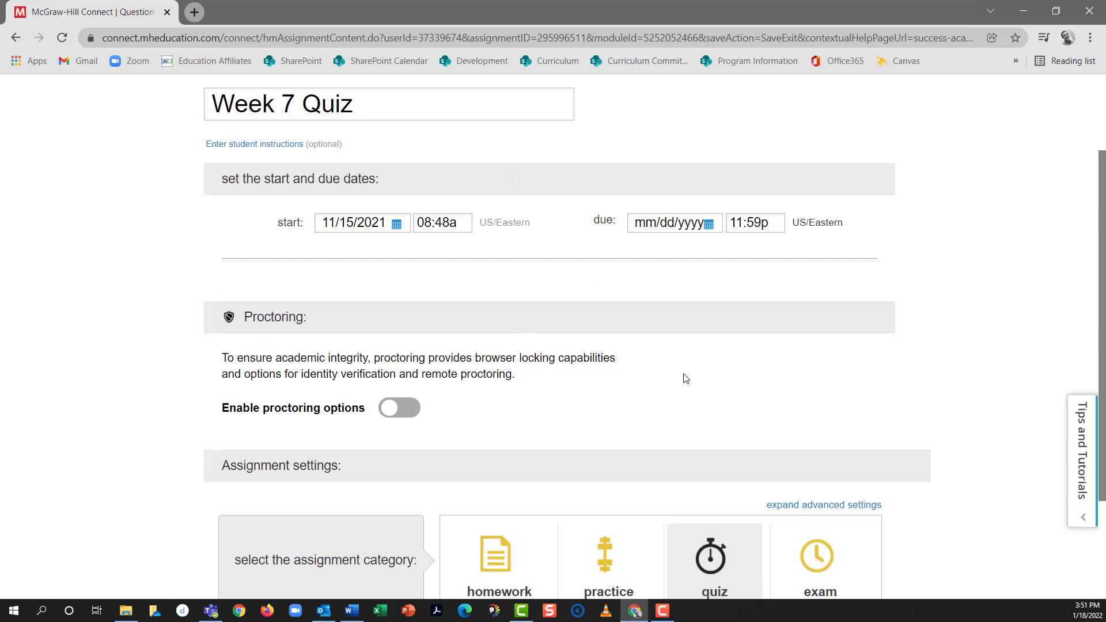
Expand the advanced settings of the quiz category and review its basic, attempts, resources and feedback policies
scroll(682, 375, down, 3)
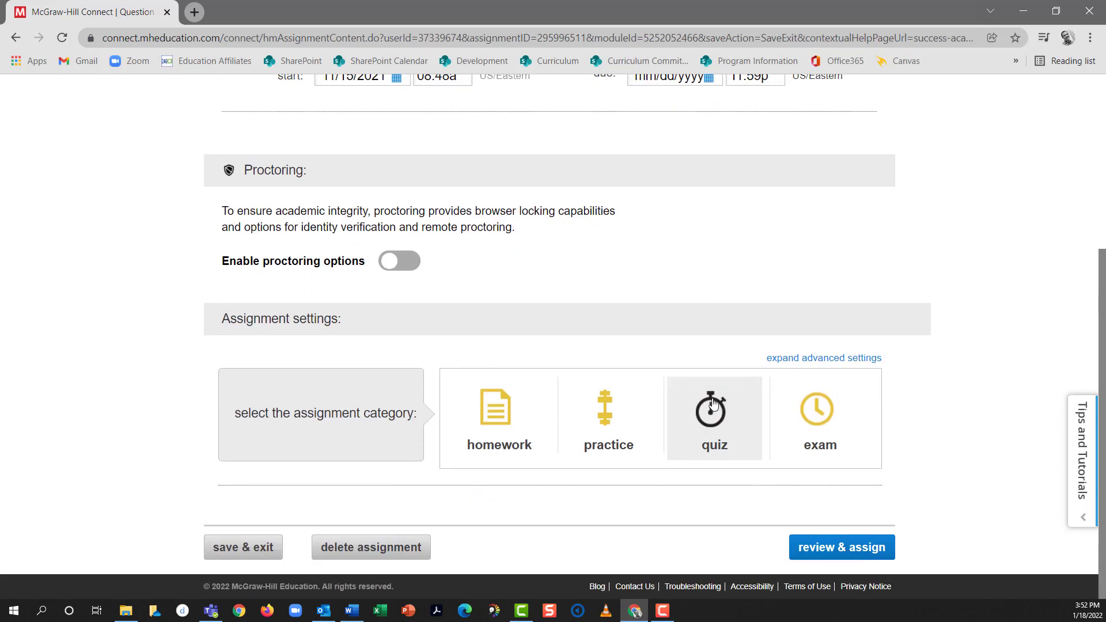
click(810, 358)
scroll(724, 386, down, 3)
scroll(724, 386, down, 3)
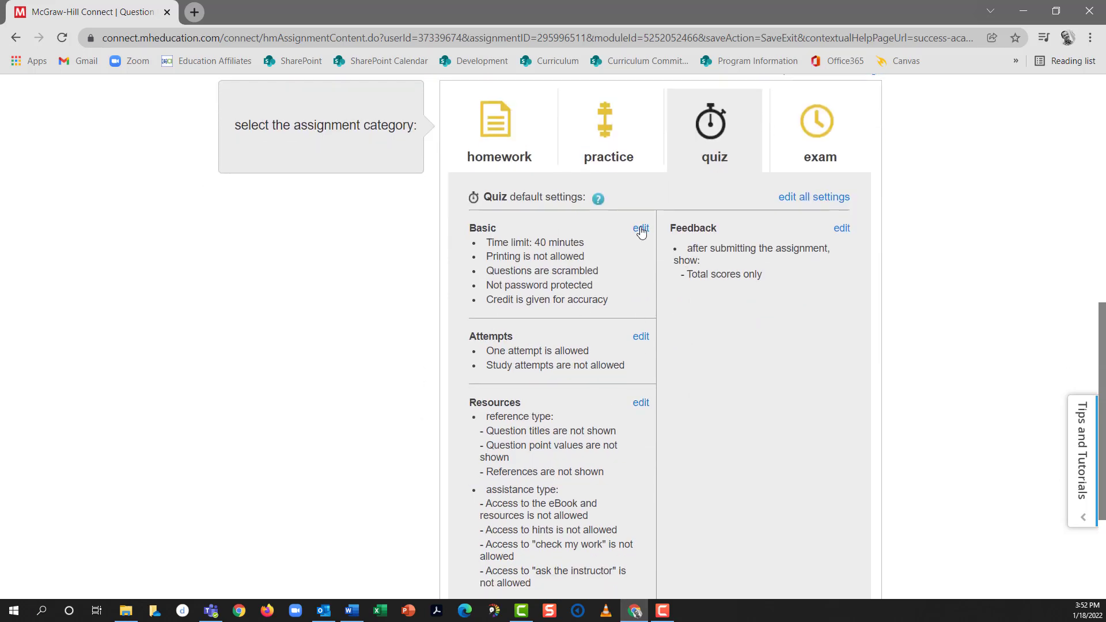
scroll(789, 387, up, 5)
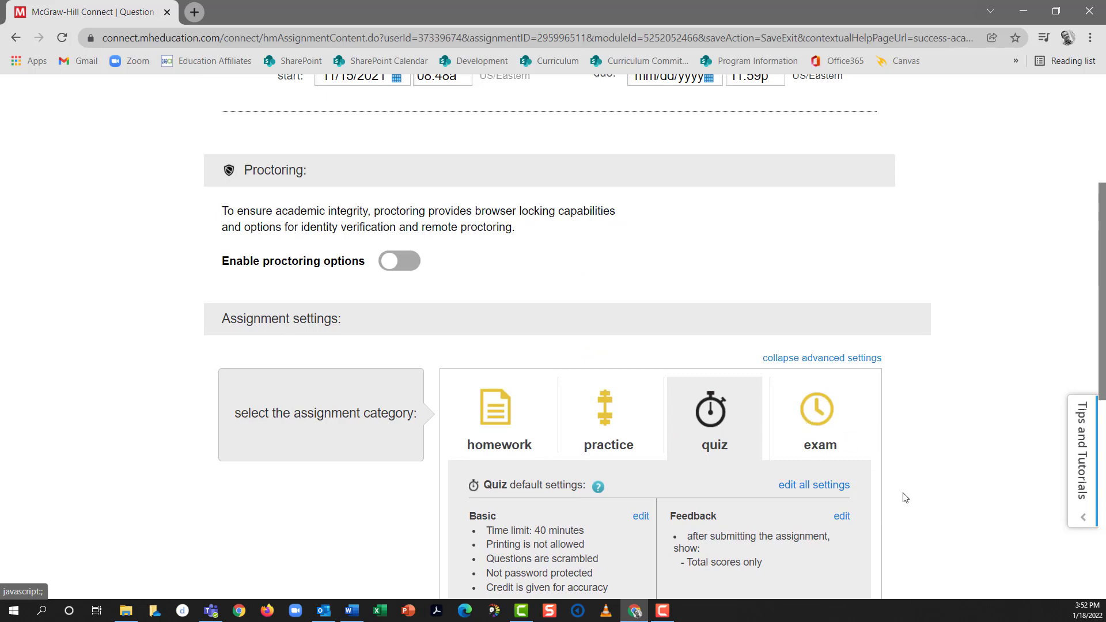
scroll(909, 323, down, 10)
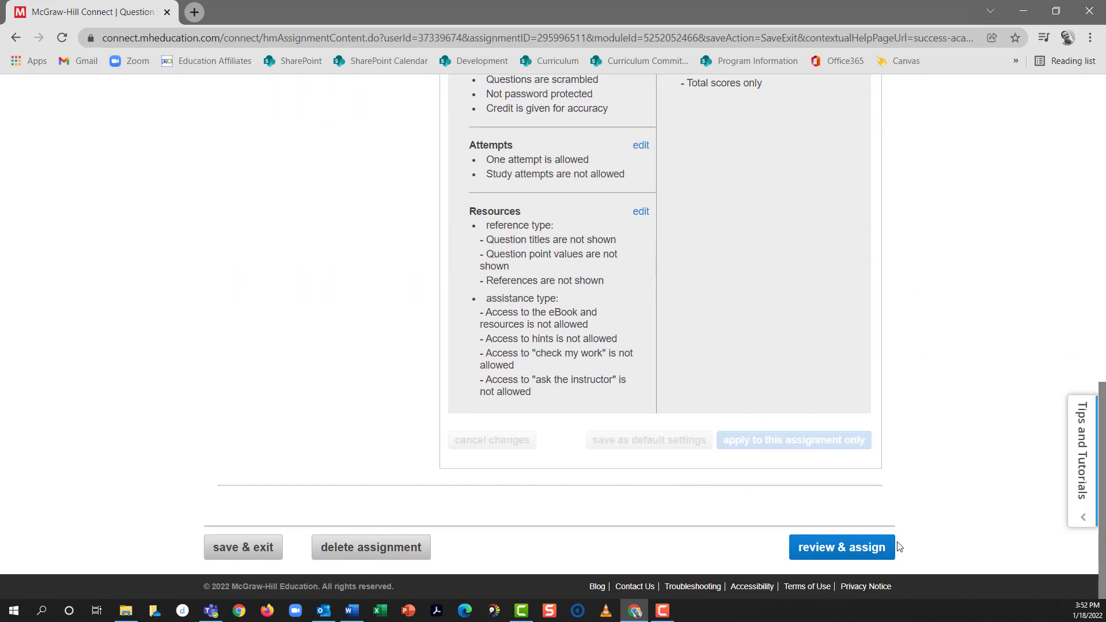
scroll(958, 494, up, 8)
scroll(968, 483, down, 8)
Proceed to the review and assign stage, check the shared sections and colleagues, and assign the Week 7 Quiz
click(843, 554)
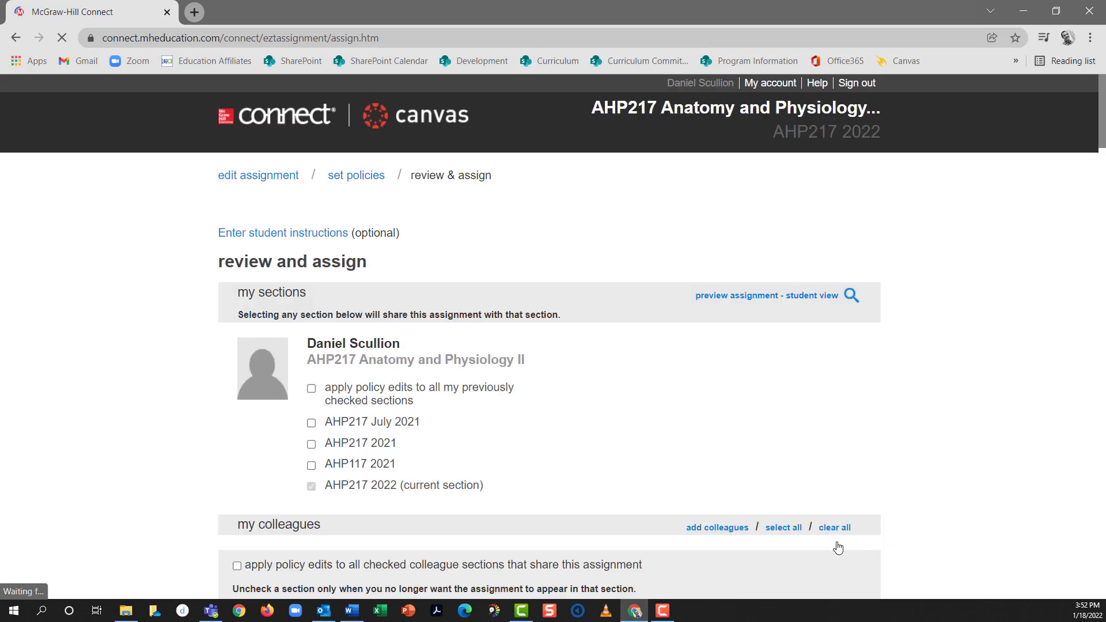
scroll(686, 463, down, 1)
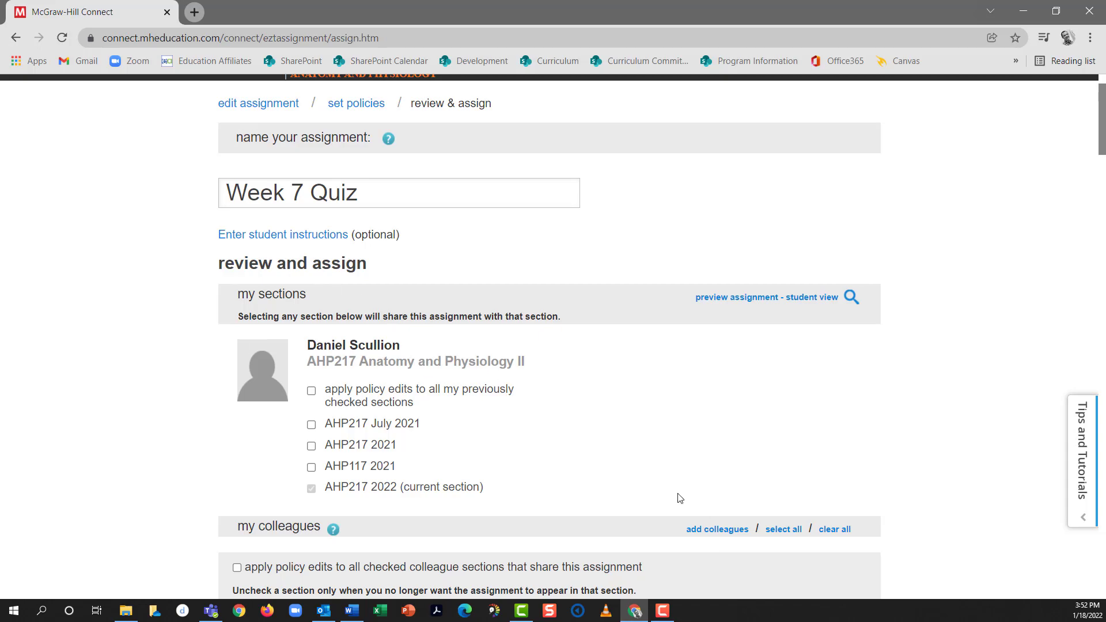
scroll(948, 397, down, 15)
scroll(948, 408, down, 20)
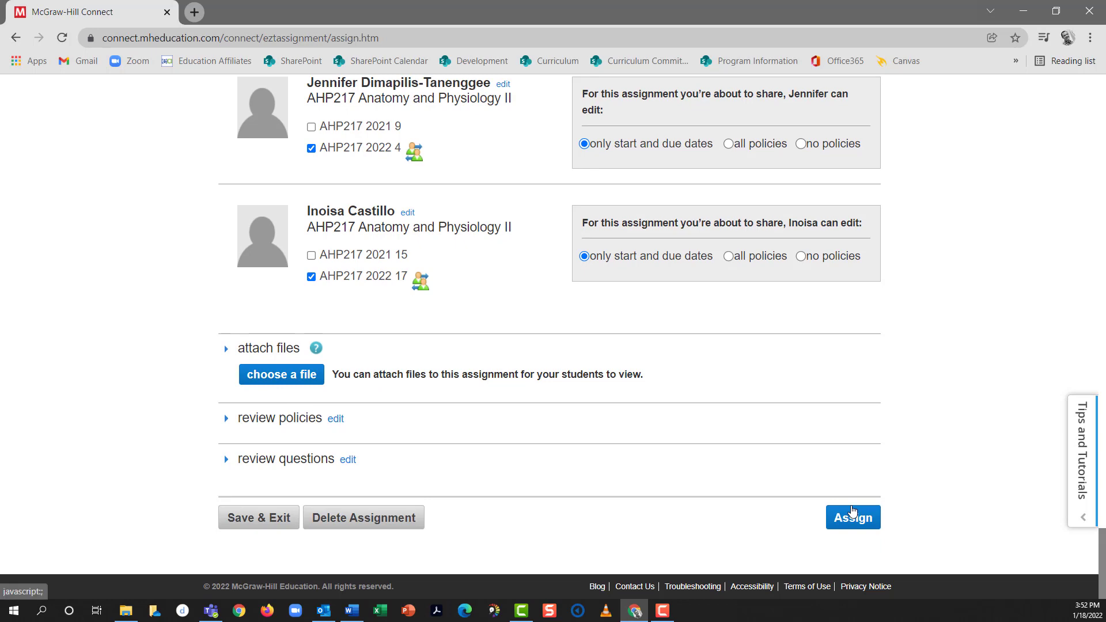
click(851, 511)
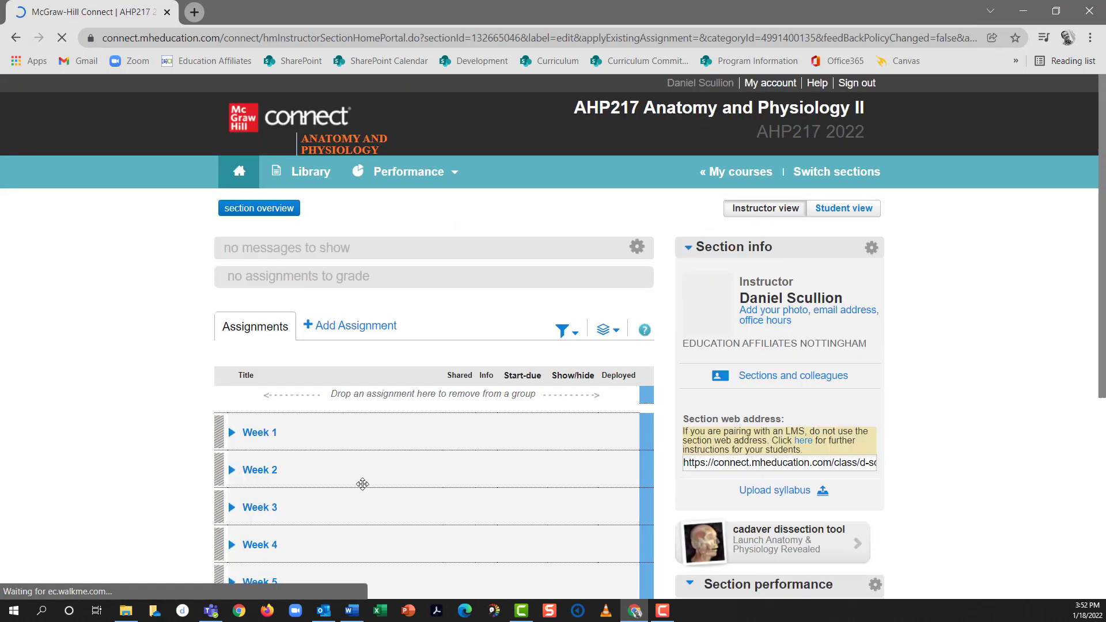
Expand the Week 7, Week 8 and Week 12 assignment groups to view their quiz and exams
scroll(361, 484, down, 5)
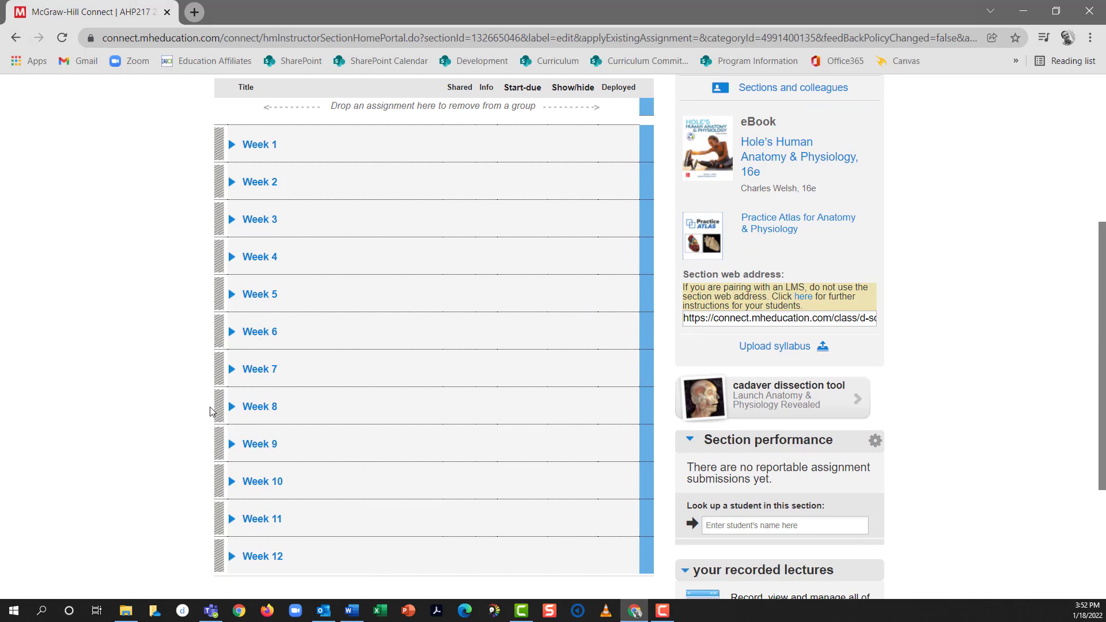
click(233, 369)
scroll(291, 460, down, 4)
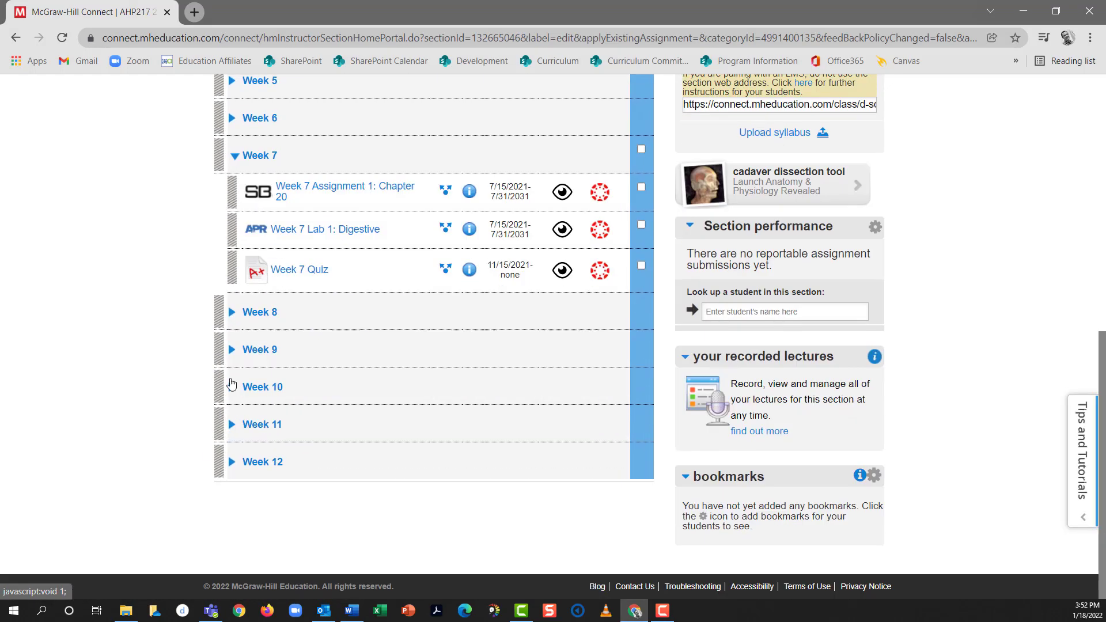
click(230, 314)
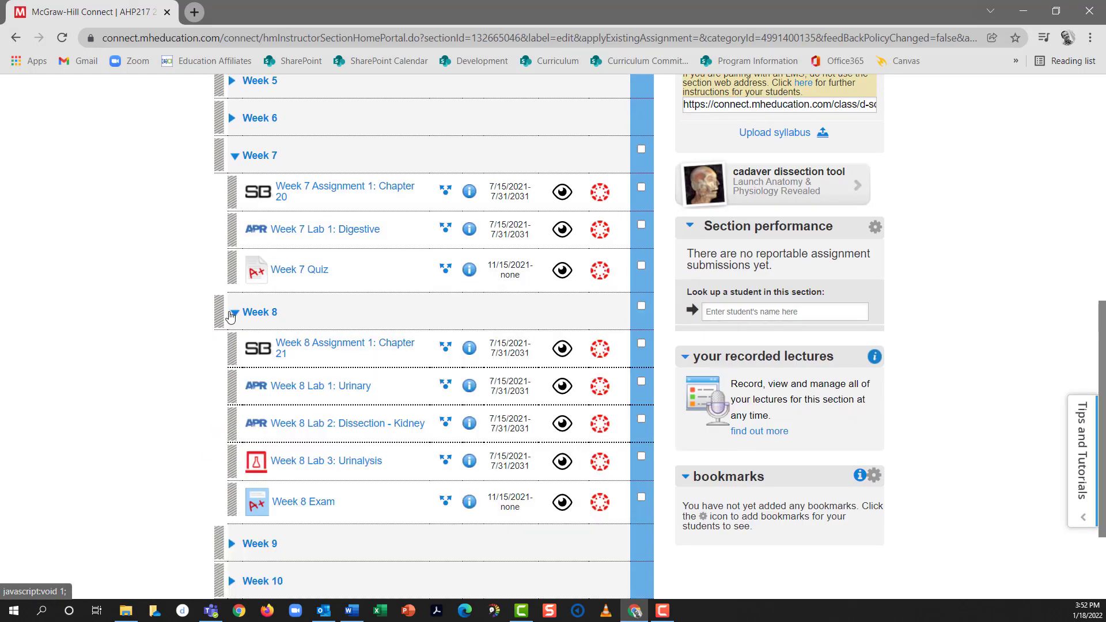
scroll(306, 510, down, 3)
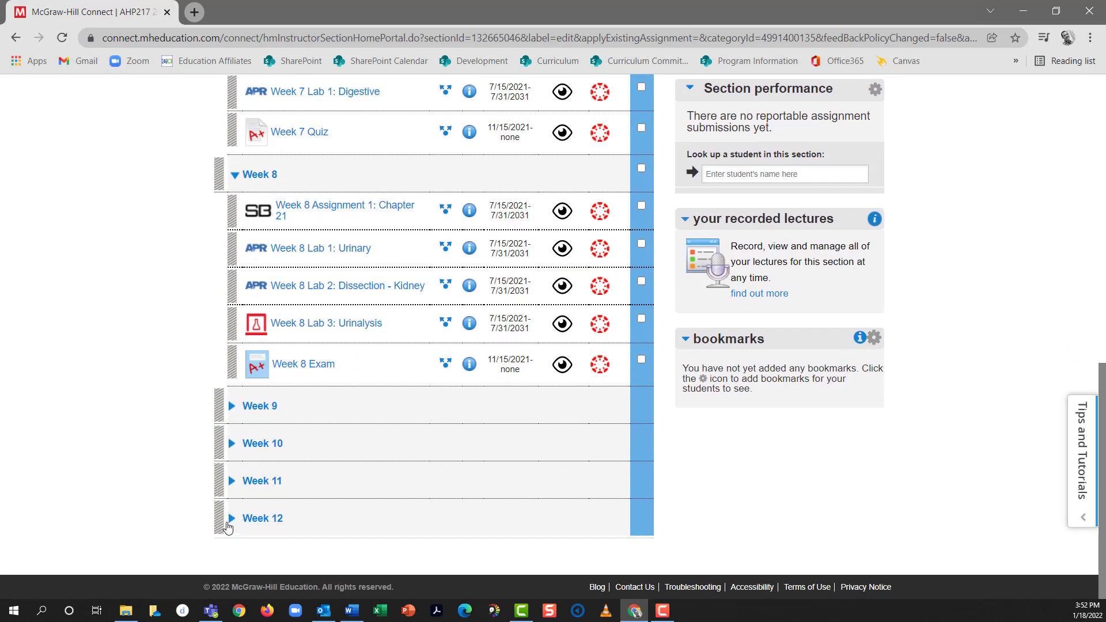
click(230, 518)
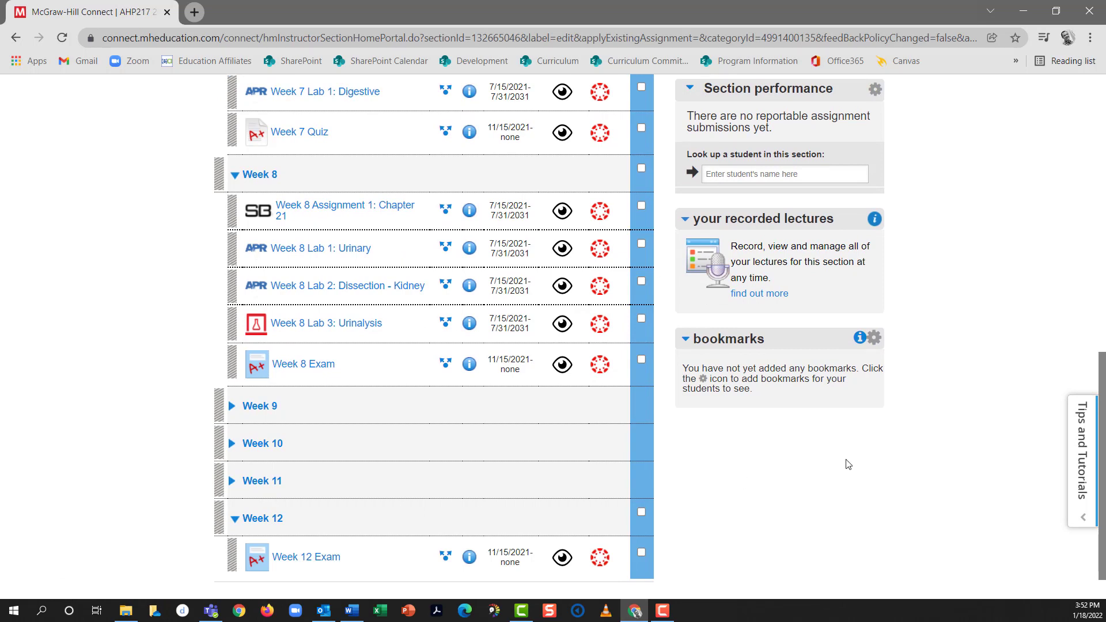
scroll(847, 462, down, 1)
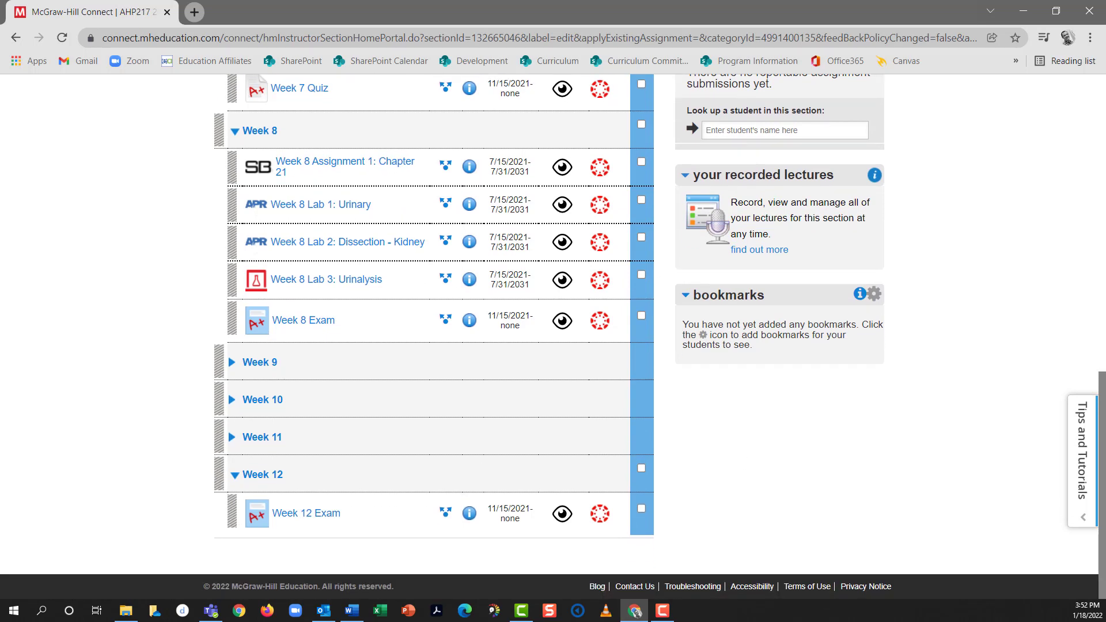